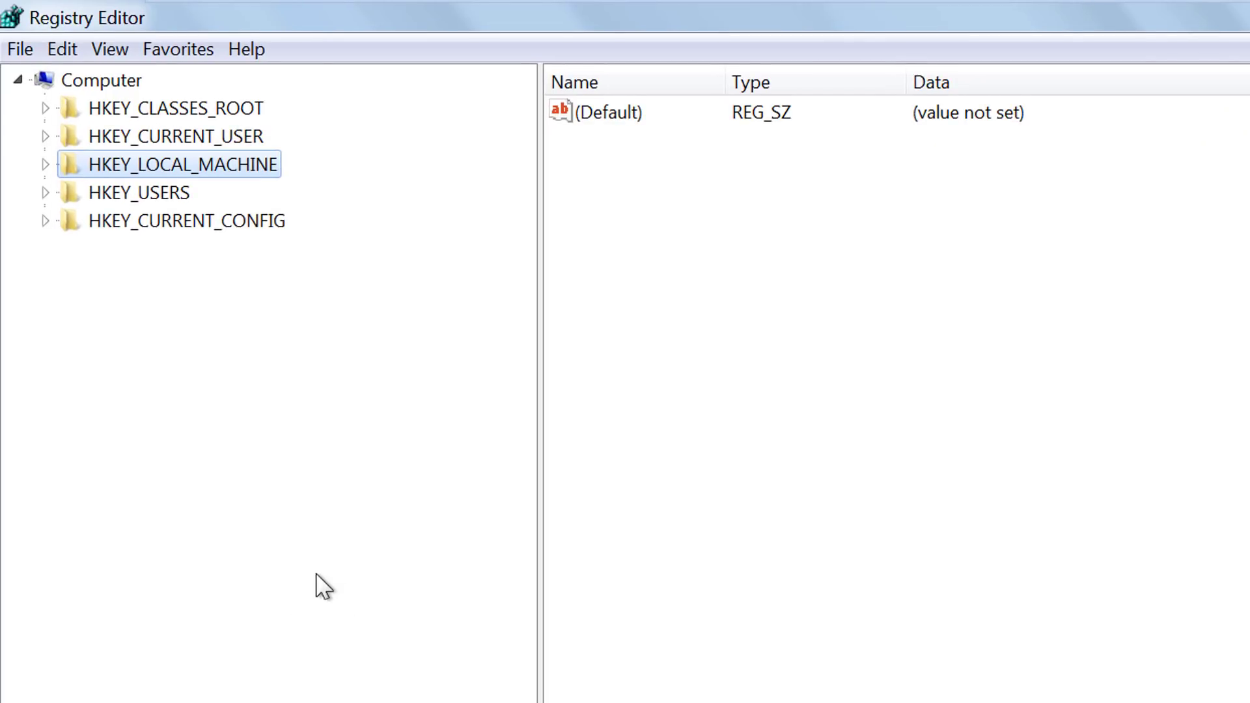
# Expand HKEY_LOCAL_MACHINE > SYSTEM > CurrentControlSet > services and scroll to the V services
pyautogui.click(45, 165)
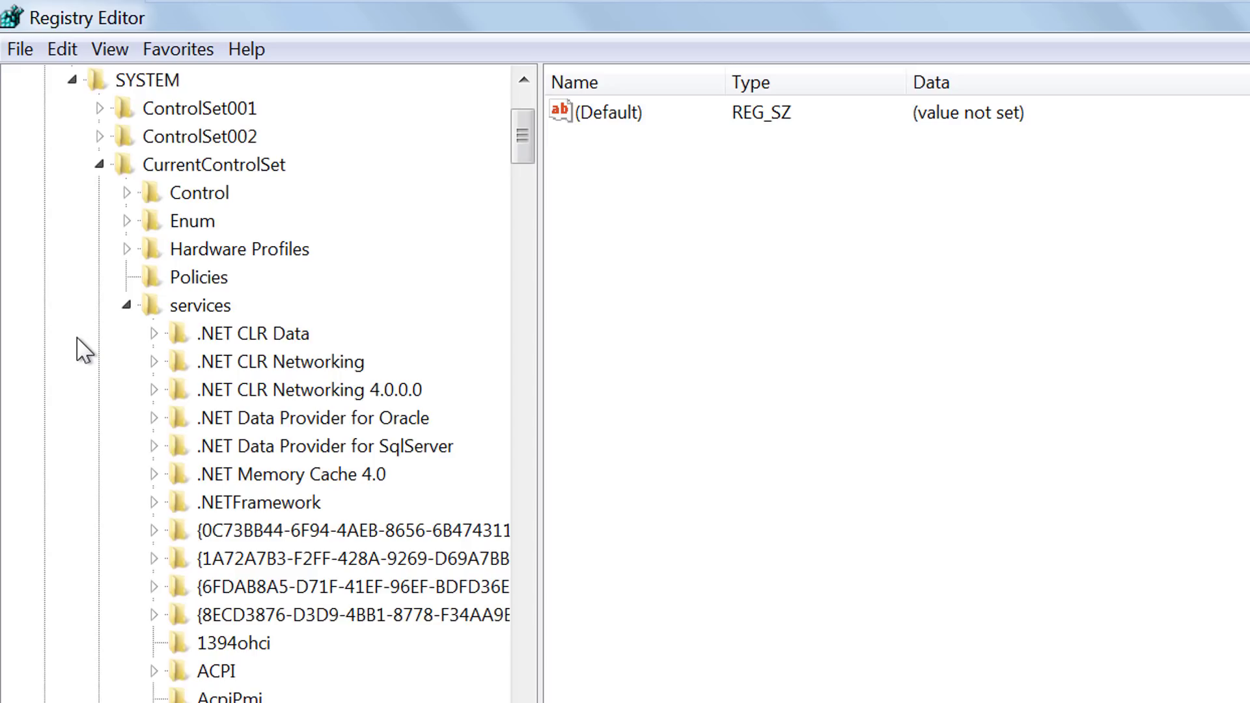
pyautogui.click(99, 164)
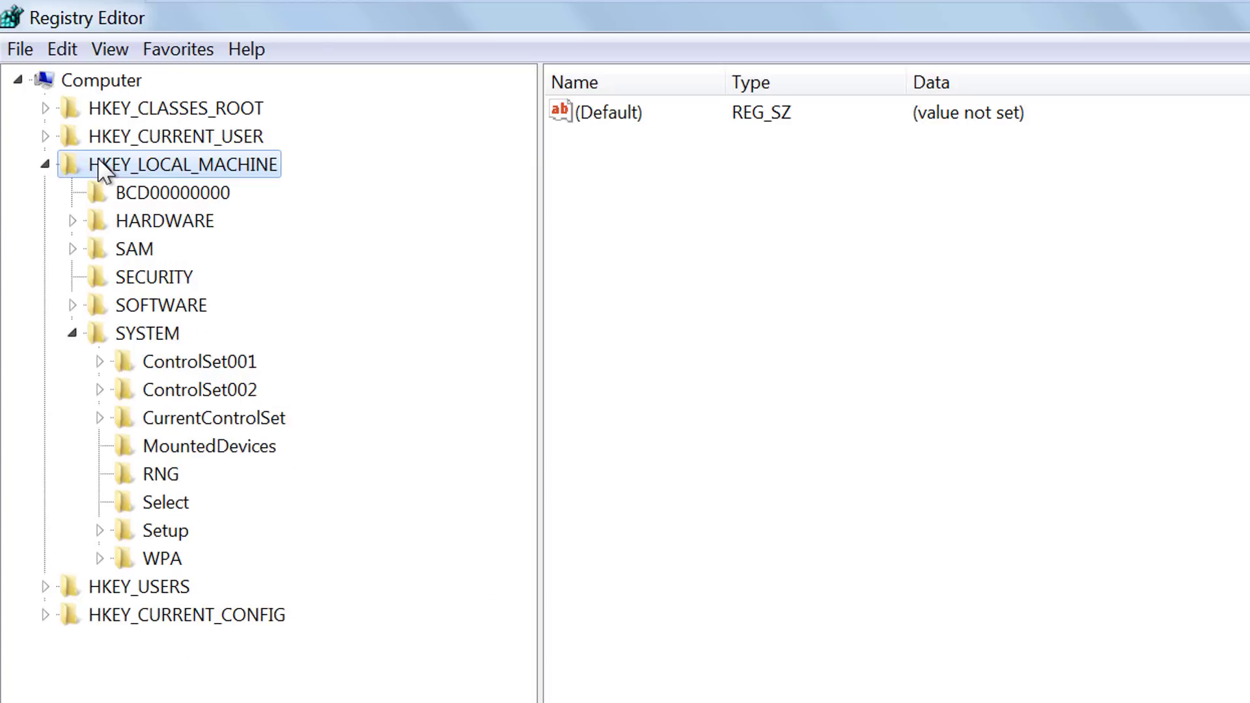
pyautogui.click(99, 417)
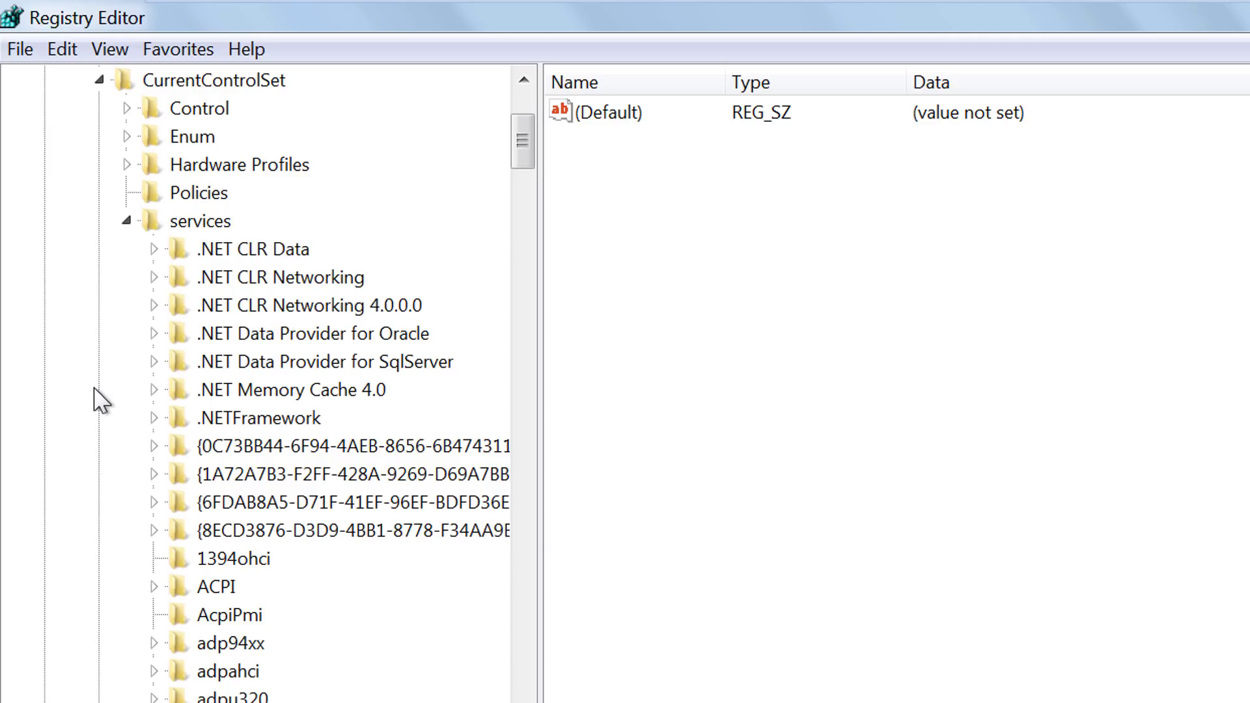
pyautogui.click(128, 219)
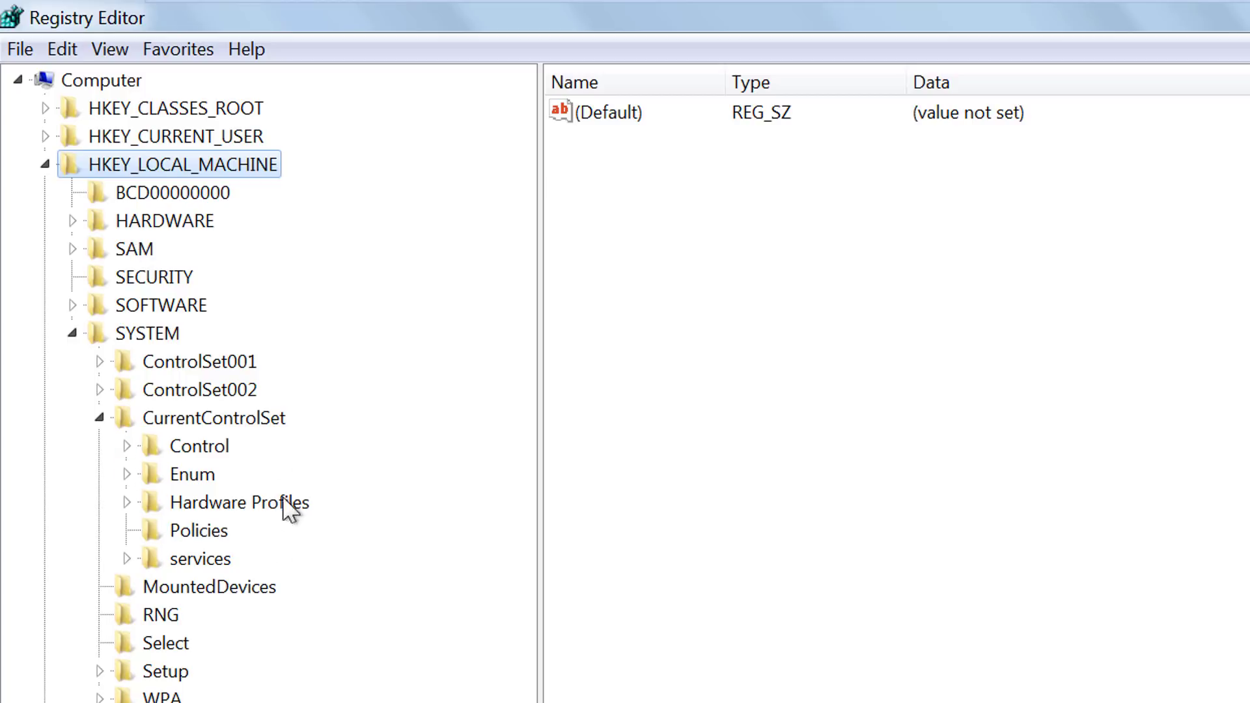
pyautogui.click(188, 563)
pyautogui.click(129, 561)
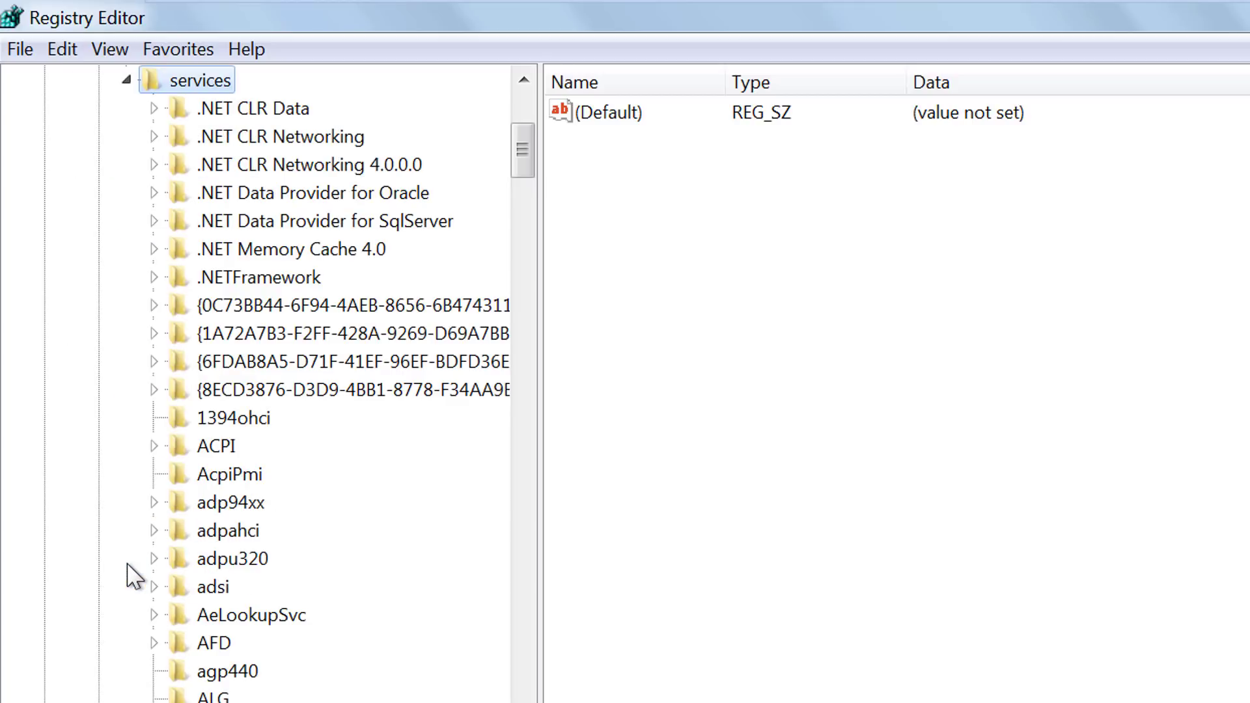
pyautogui.moveTo(515, 149)
pyautogui.mouseDown()
pyautogui.moveTo(502, 302)
pyautogui.moveTo(524, 702)
pyautogui.moveTo(367, 596)
pyautogui.mouseUp()
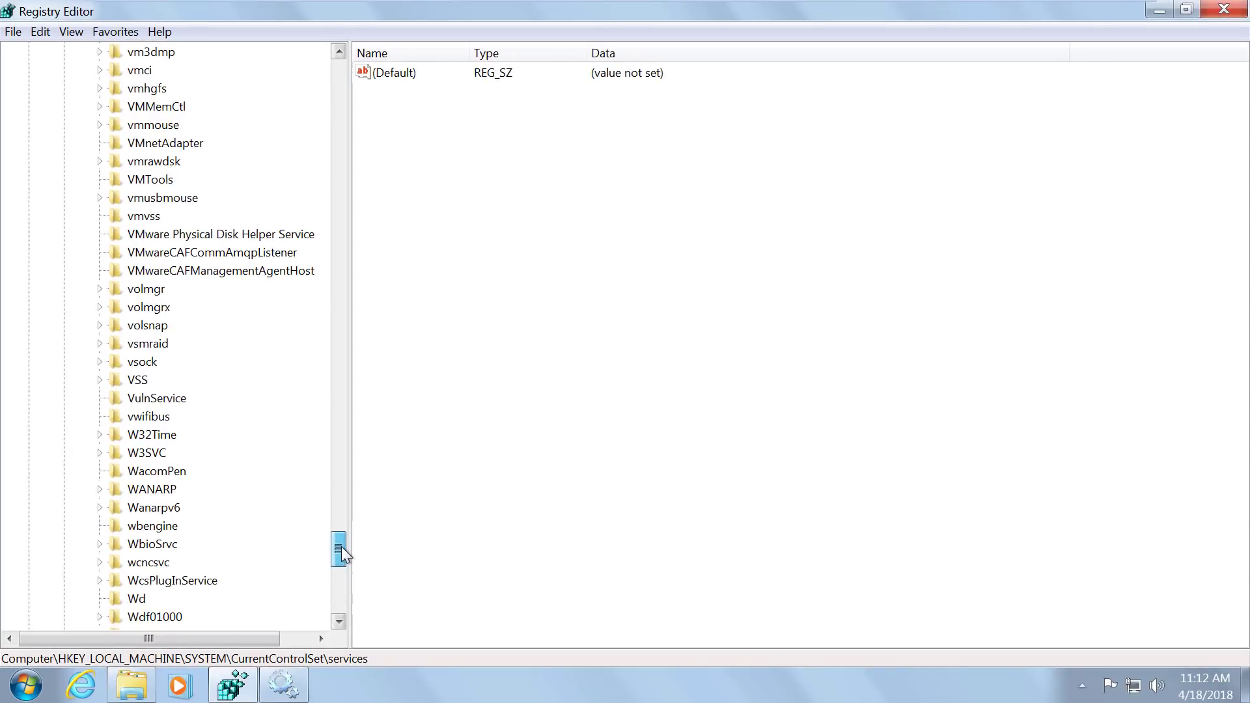
pyautogui.moveTo(341, 546); pyautogui.dragTo(341, 543)
# Select the VMTools service key and highlight its quoted ImagePath to vmtoolsd.exe
pyautogui.click(151, 253)
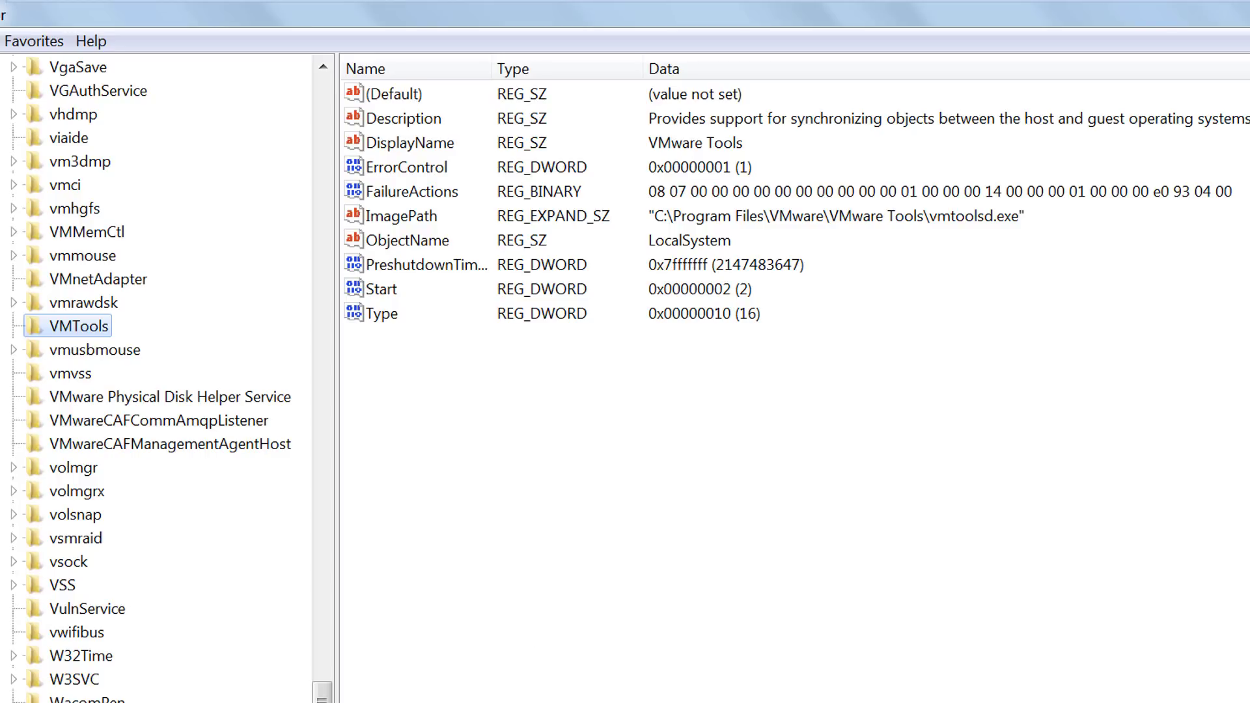
pyautogui.click(423, 219)
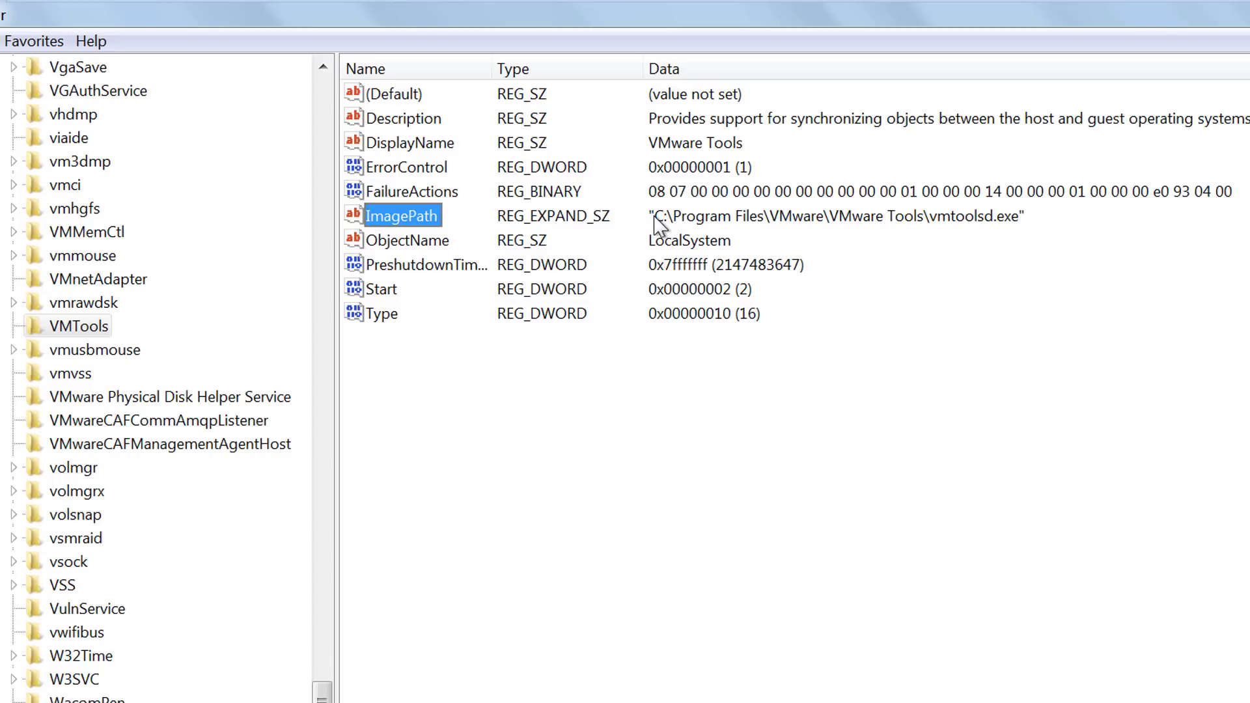
# View the values of the vmhgfs, vmci and vds service keys
pyautogui.click(86, 209)
pyautogui.click(67, 185)
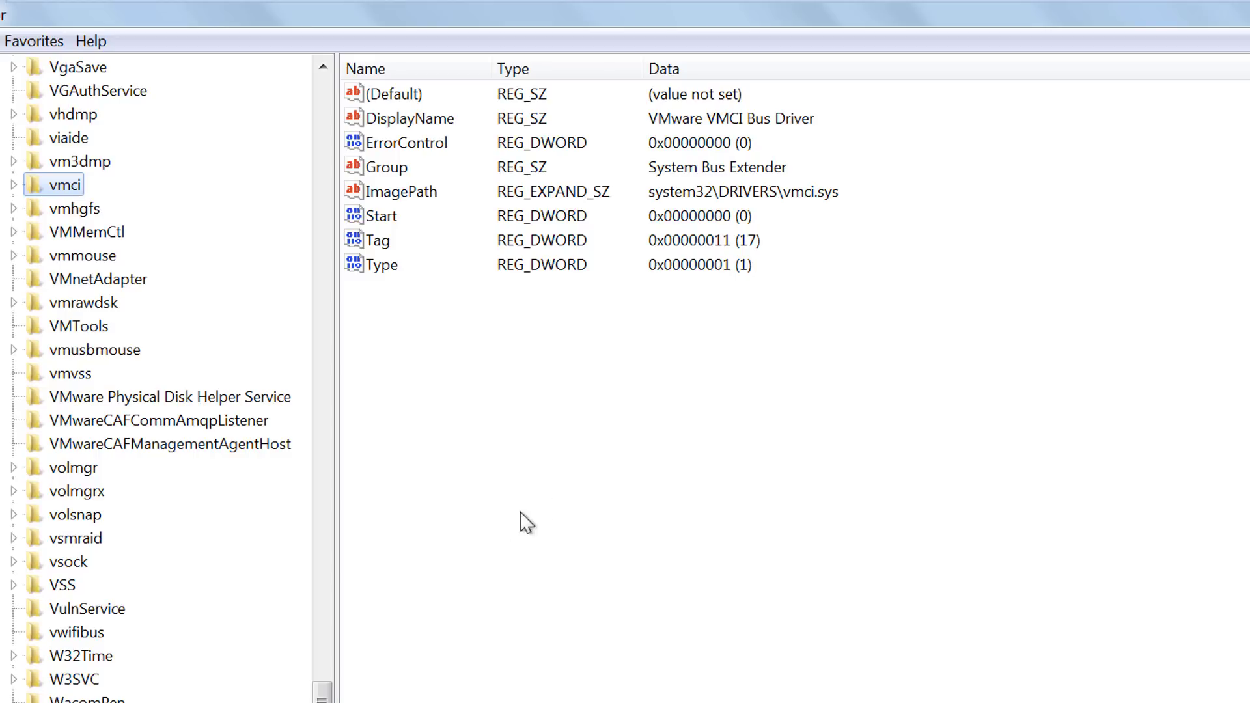
pyautogui.scroll(1, 321, 689)
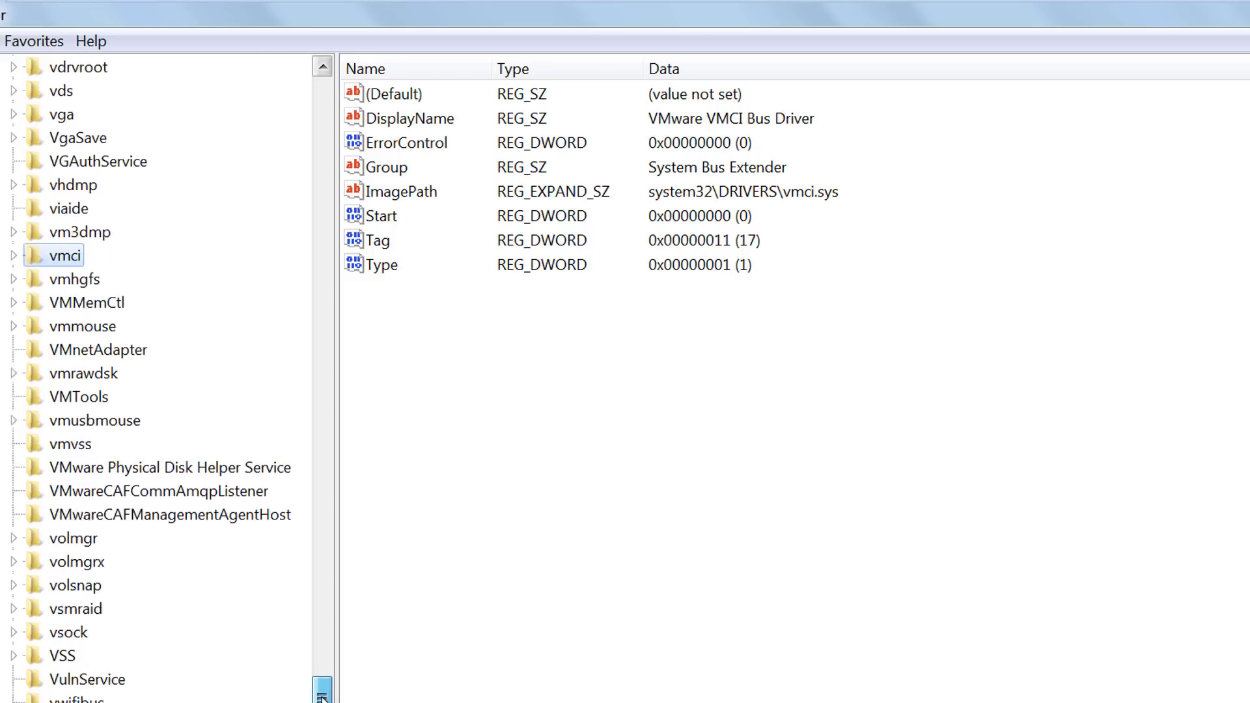
pyautogui.scroll(4, 322, 684)
pyautogui.click(59, 400)
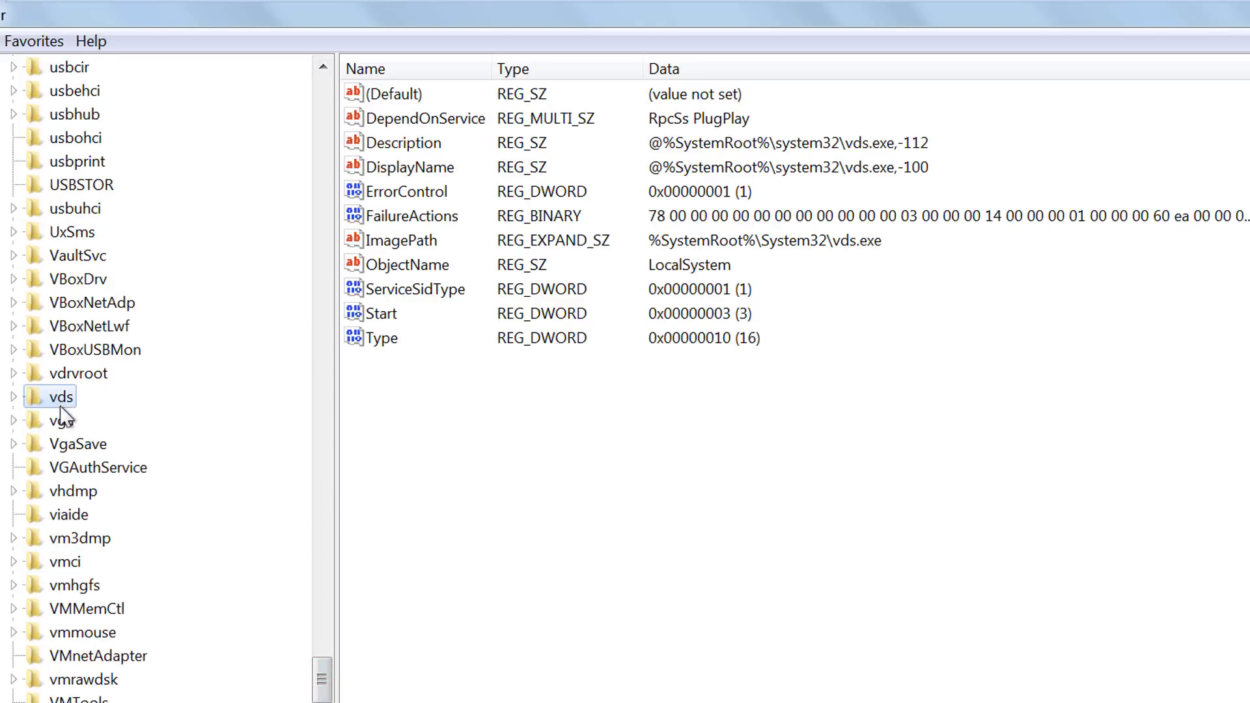
# Step through neighbouring service keys with the arrow keys, ending on VaultSvc
pyautogui.press('Up')
pyautogui.press('Up')
pyautogui.press('Up')
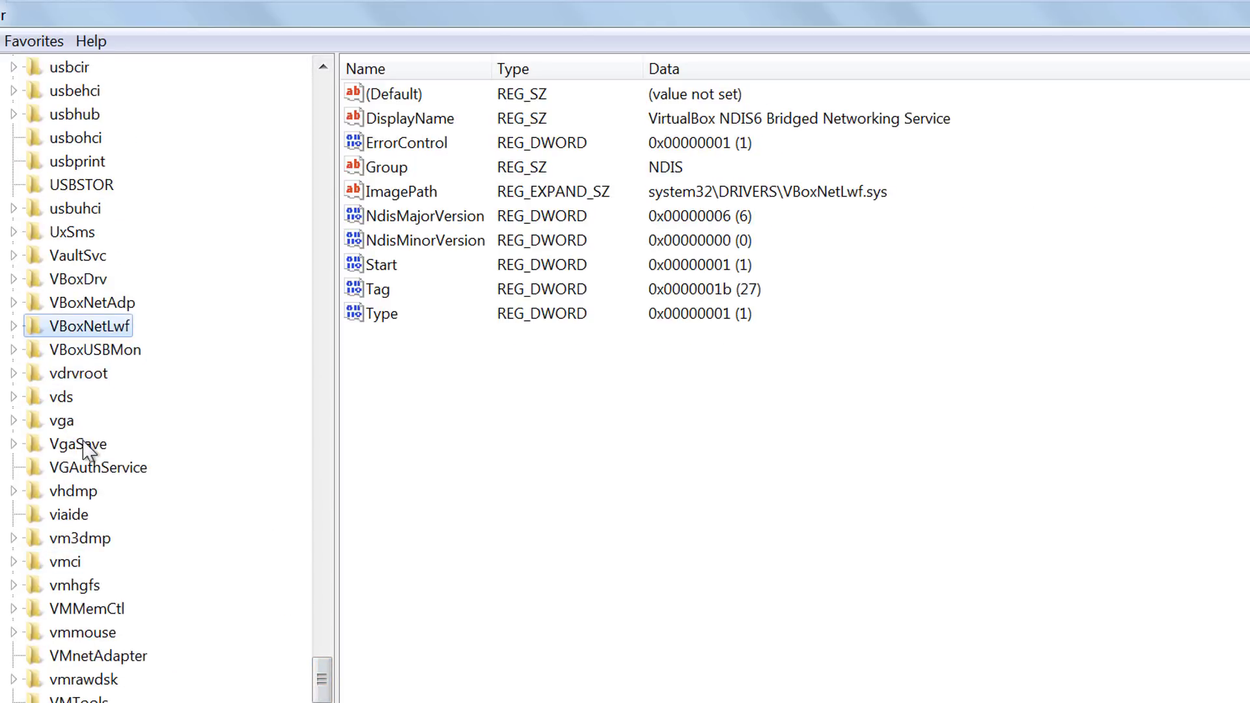
pyautogui.press('Up')
pyautogui.press('Up')
pyautogui.press('Up')
pyautogui.press('Up')
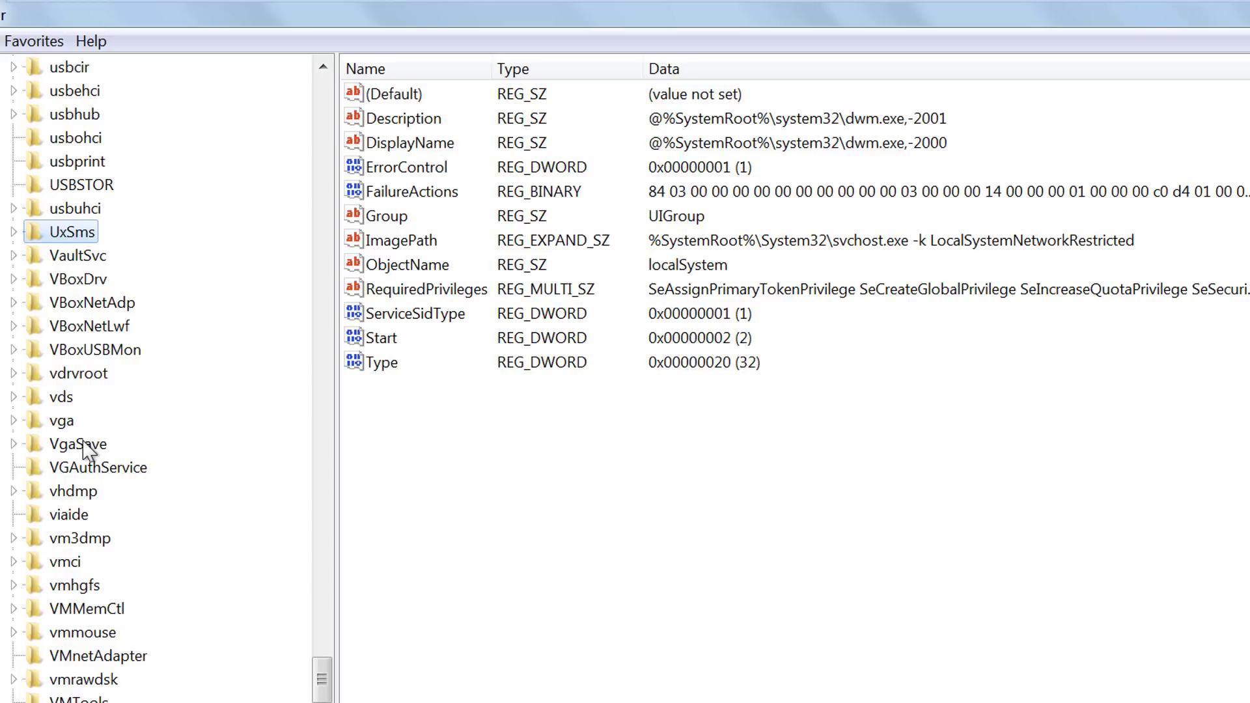
pyautogui.press('Up')
pyautogui.press('Up')
pyautogui.press('Down')
pyautogui.press('Down')
pyautogui.press('Down')
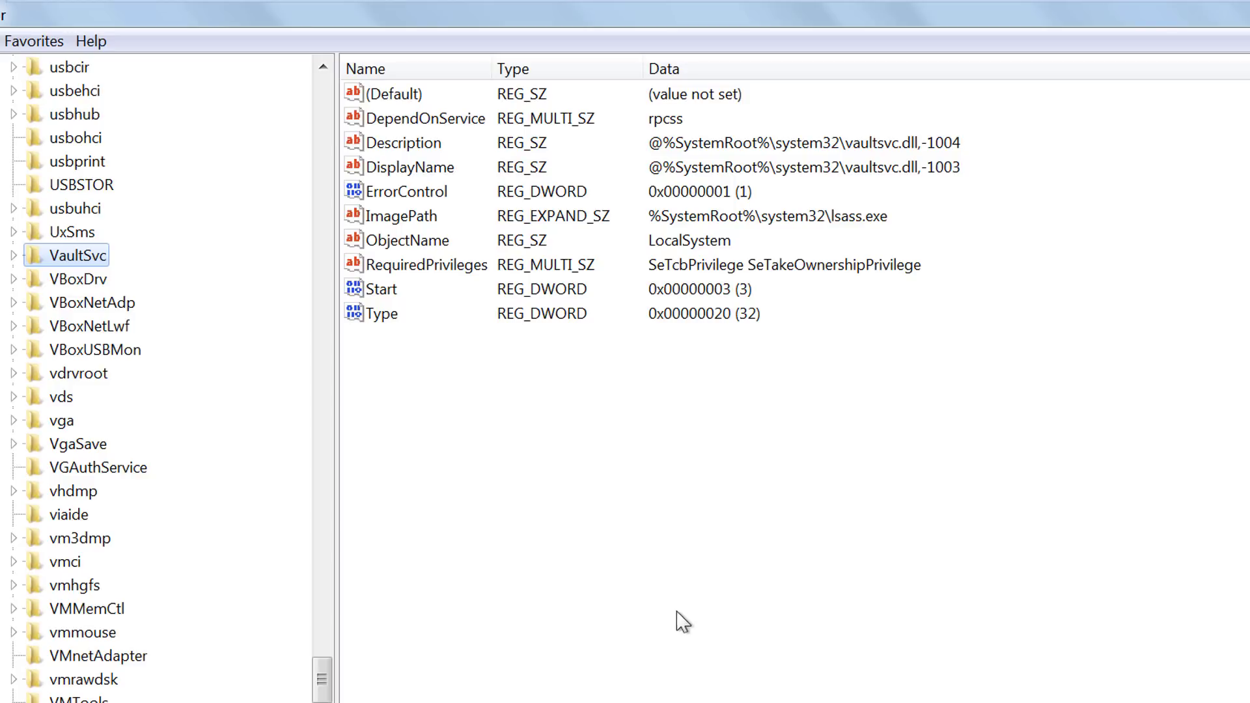
pyautogui.moveTo(321, 679); pyautogui.dragTo(321, 695)
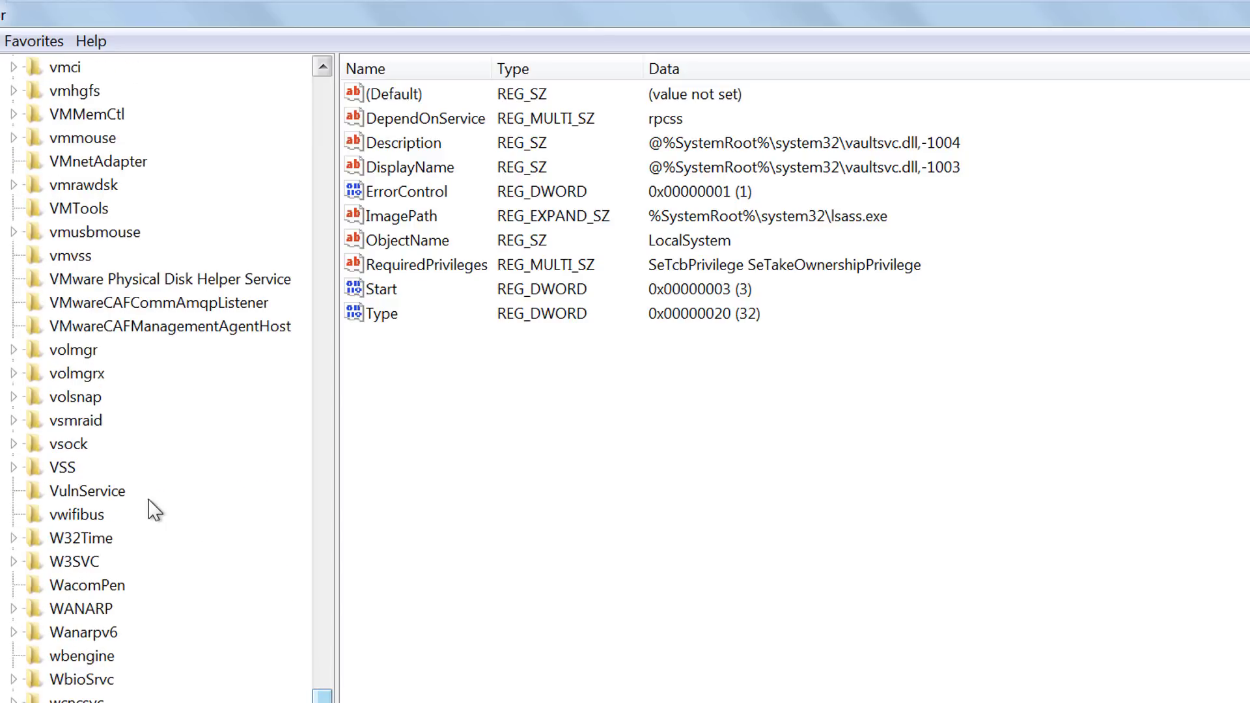
# Select VulnService and highlight its unquoted ImagePath to VulnService.exe
pyautogui.click(93, 493)
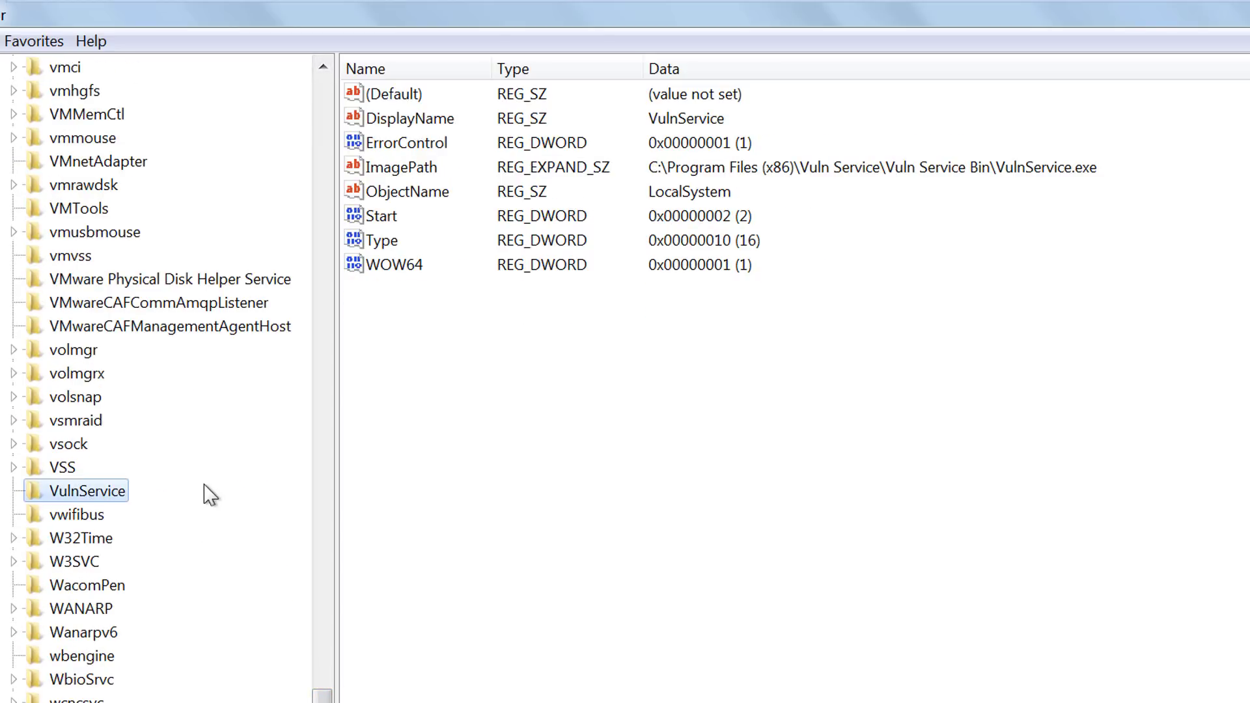
pyautogui.click(412, 178)
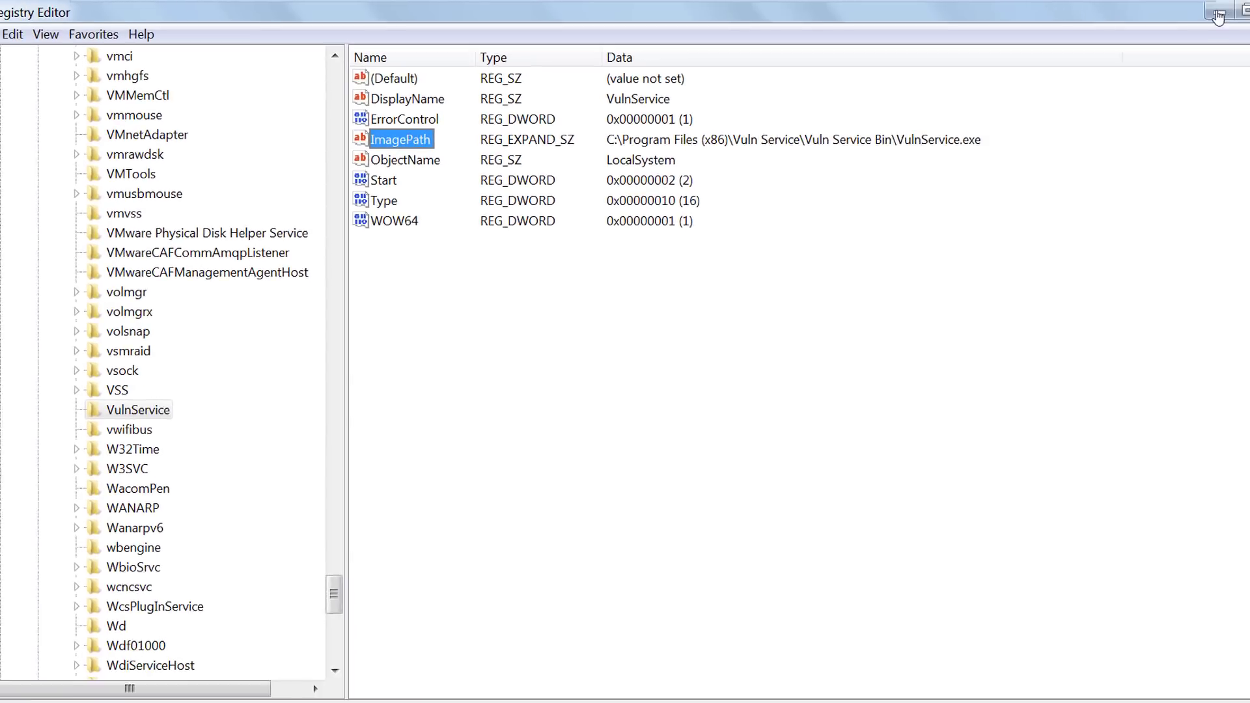
# Minimize Registry Editor, view and close the VulnServiceLog notes, then minimize Explorer
pyautogui.click(1158, 12)
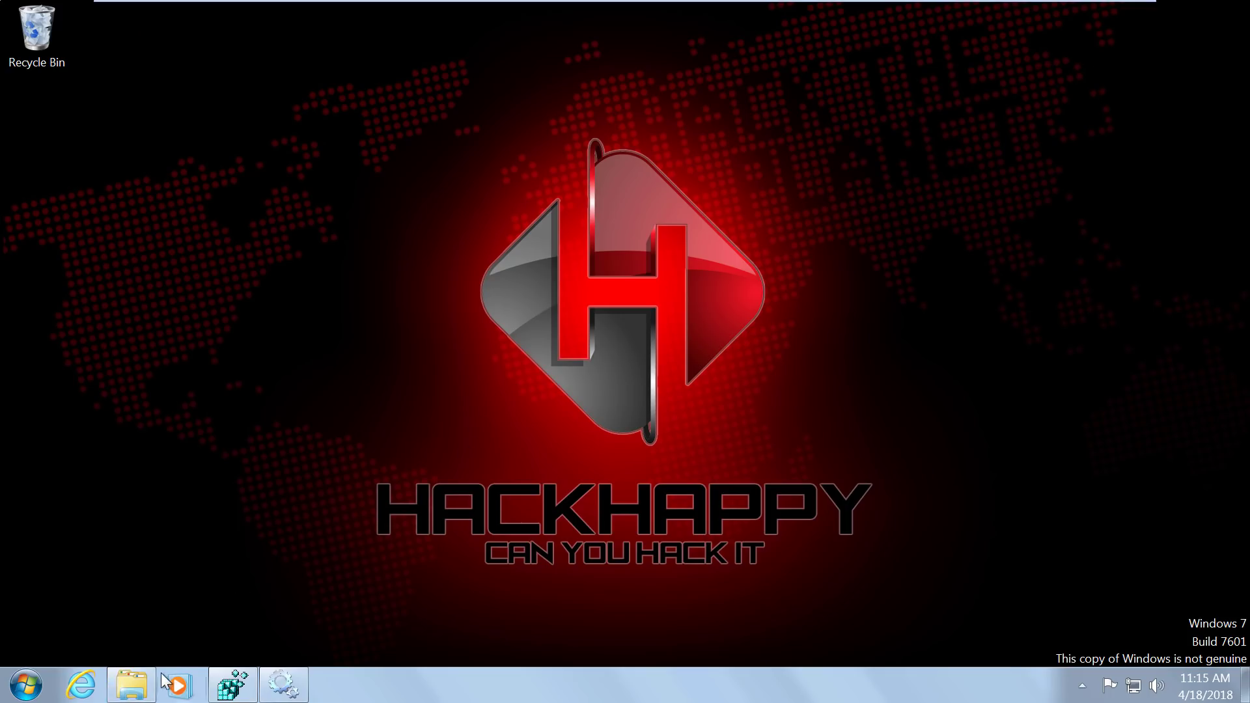
pyautogui.click(132, 686)
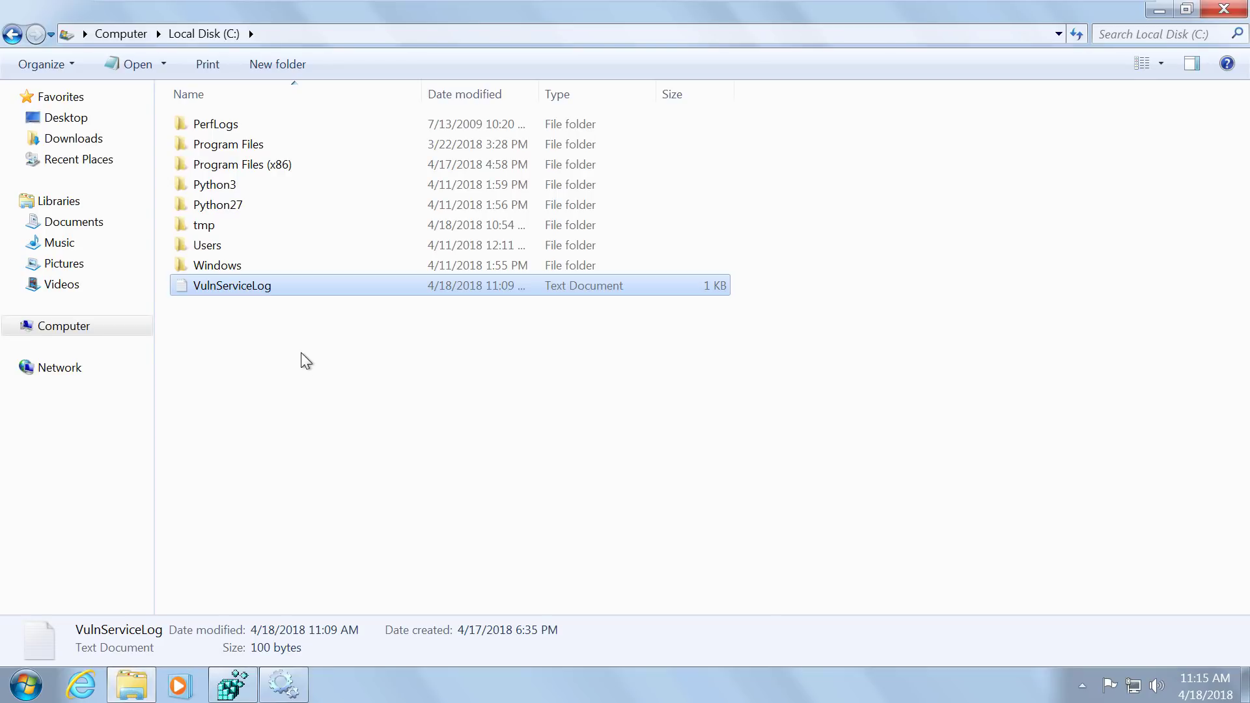
pyautogui.doubleClick(298, 293)
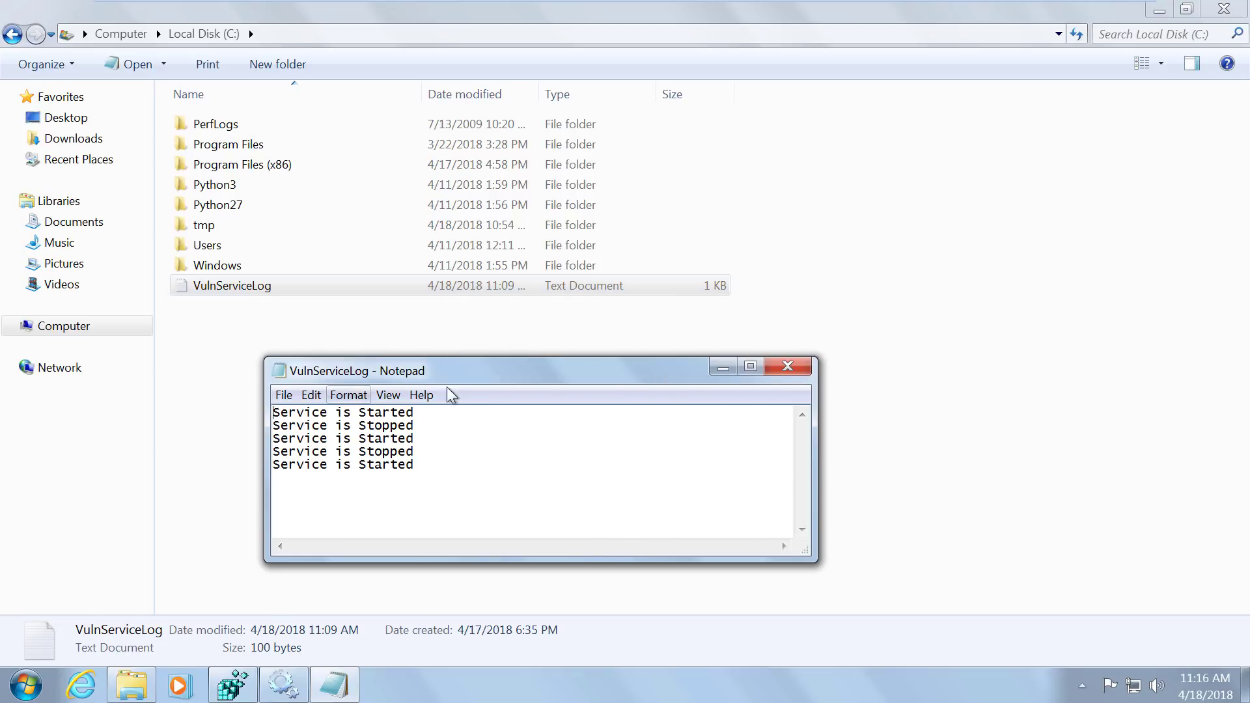
pyautogui.click(789, 368)
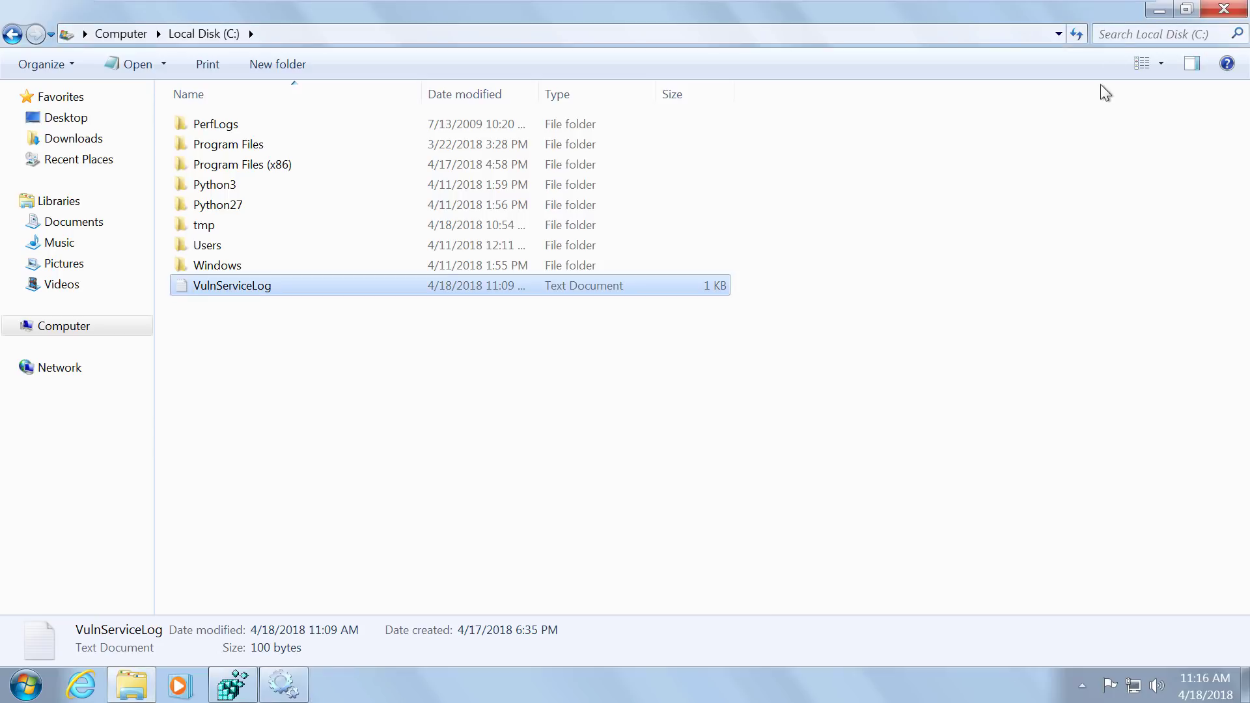
pyautogui.click(1161, 10)
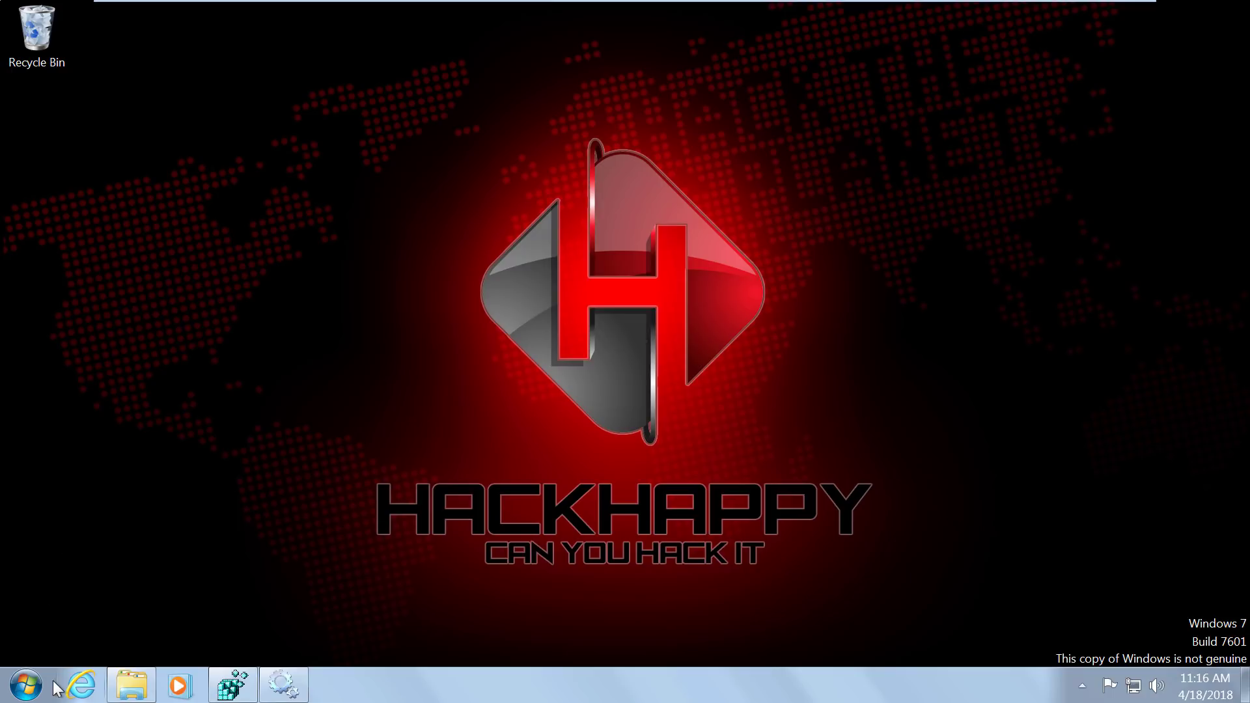
# Search the Start menu for cmd and launch Command Prompt
pyautogui.click(26, 687)
pyautogui.write('cmd')
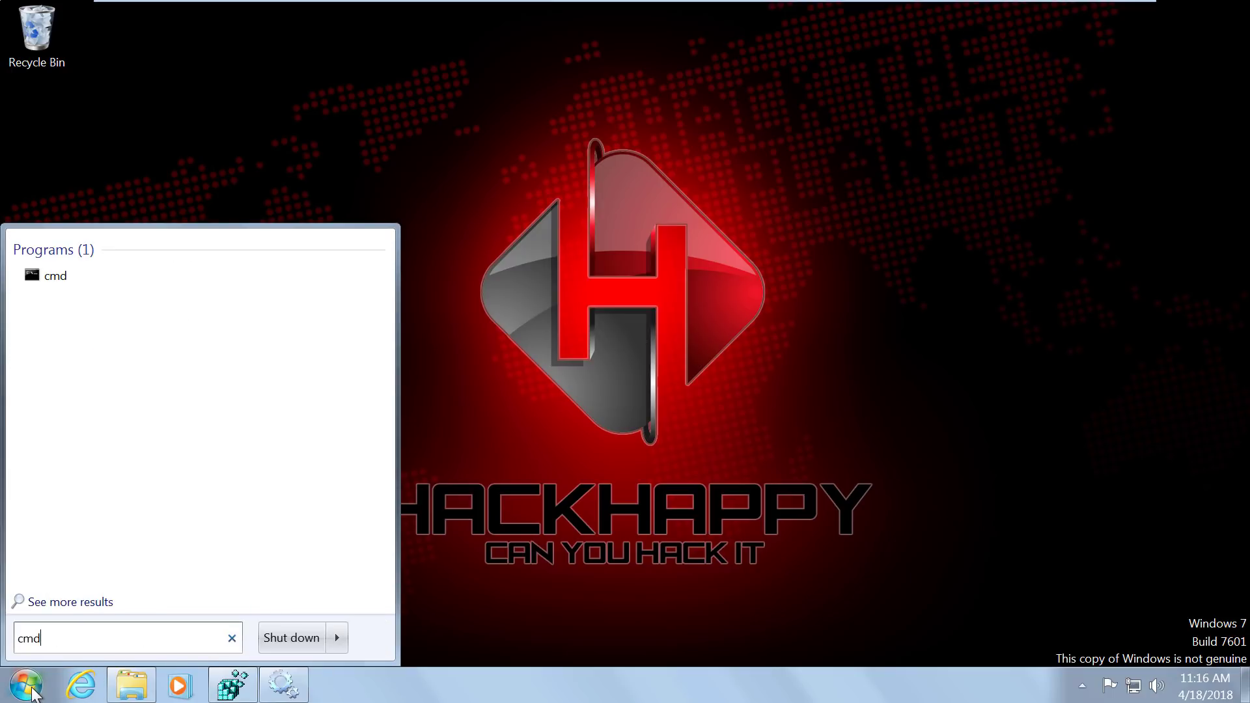
pyautogui.press('Return')
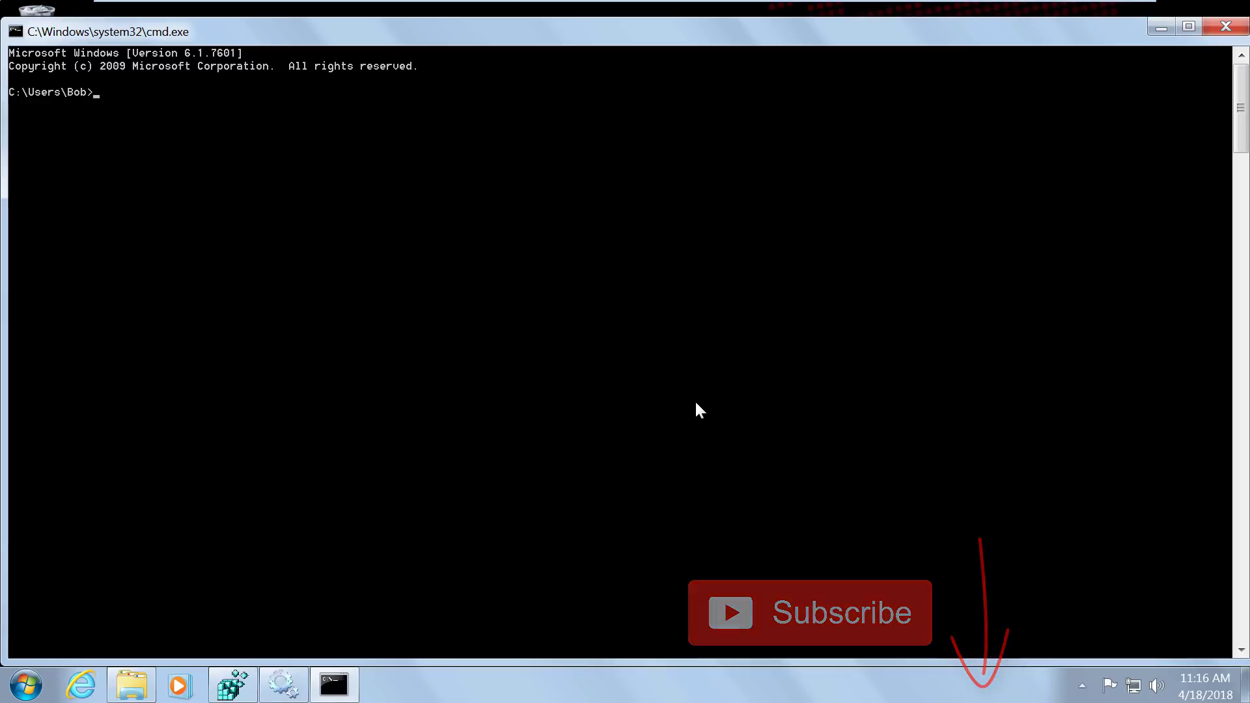
pyautogui.write('w')
pyautogui.write('hoam')
pyautogui.write('i')
# Run whoami to confirm the logged-in user is bob
pyautogui.press('Return')
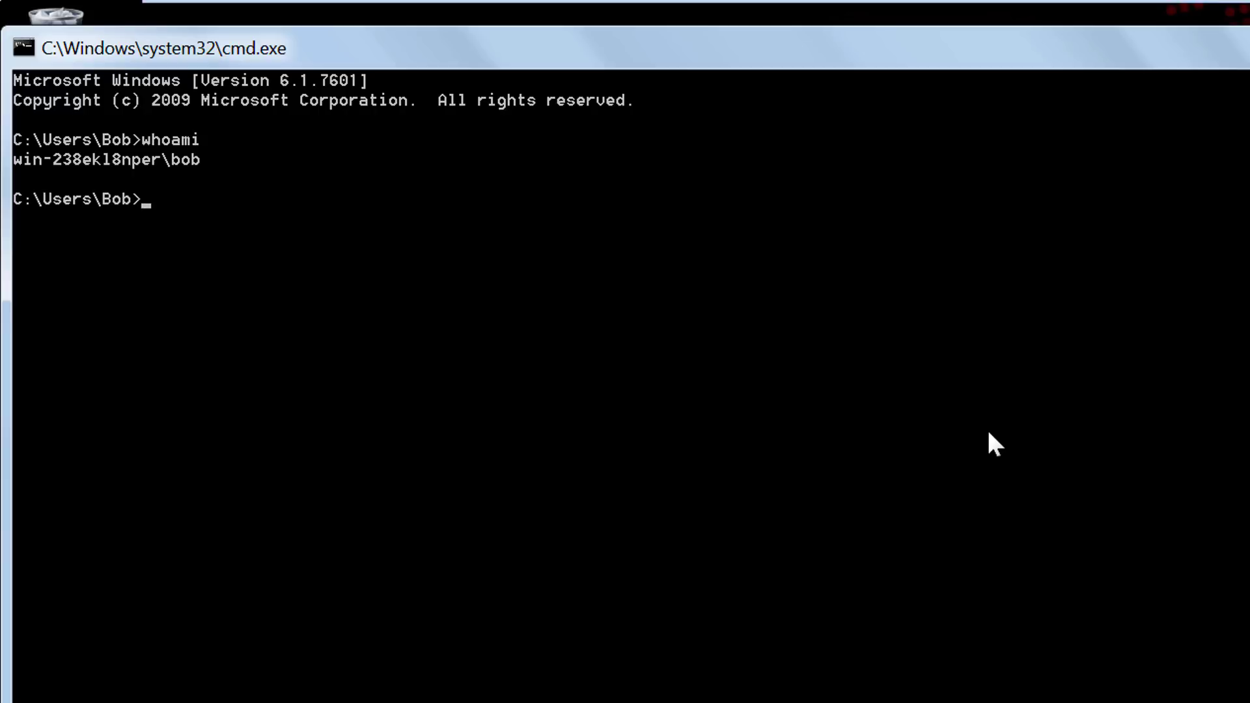
pyautogui.write('wmi')
pyautogui.write('c ser')
pyautogui.write('vice')
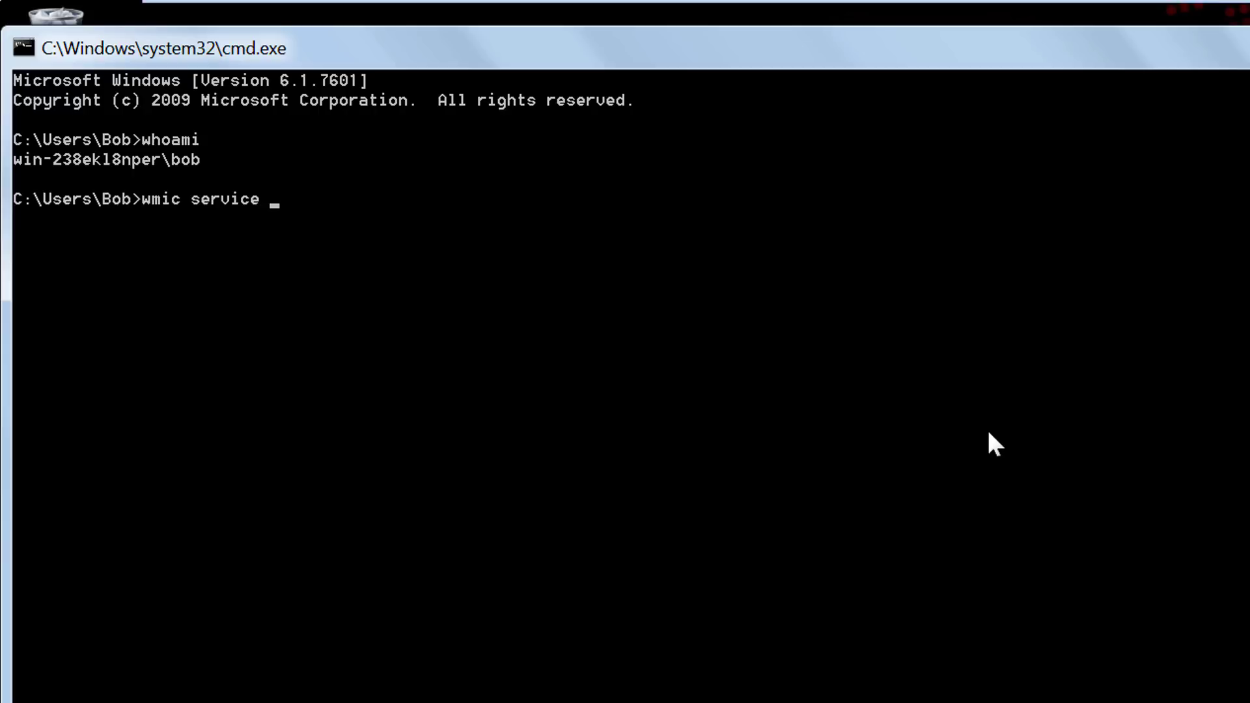
pyautogui.write(' get ')
pyautogui.write('nam')
pyautogui.write('e,pathn')
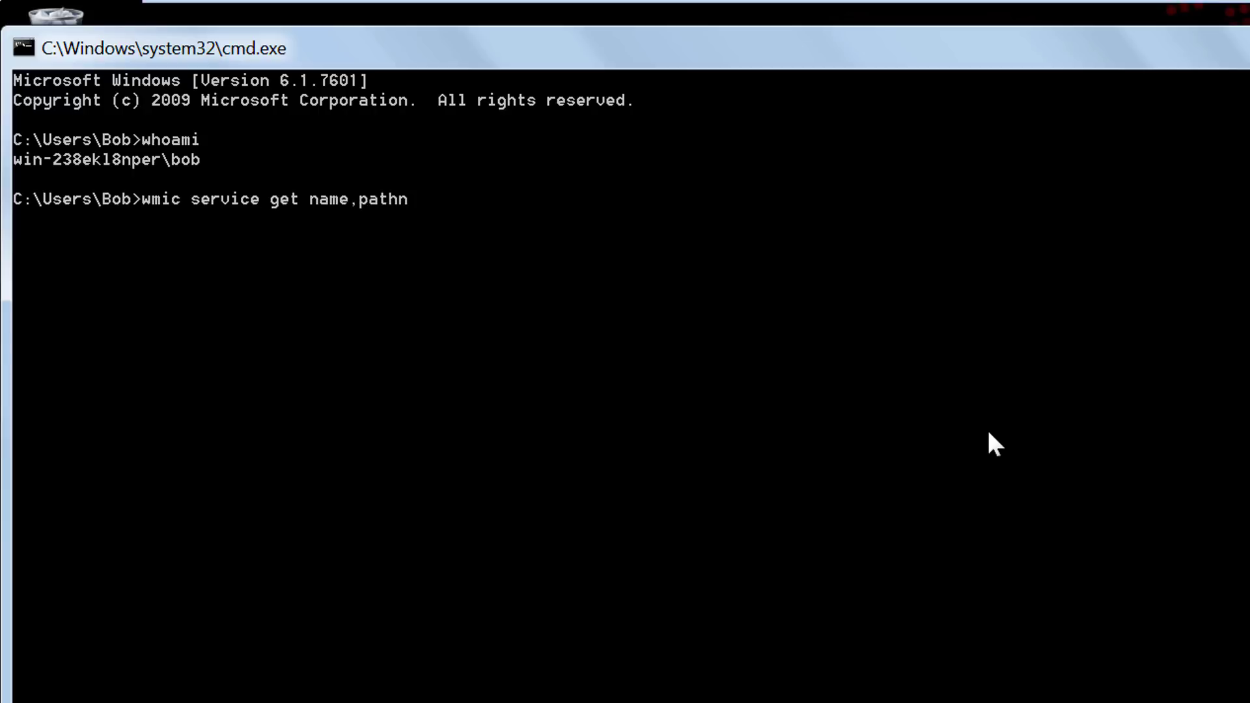
pyautogui.write('ame,star')
pyautogui.write('tmode')
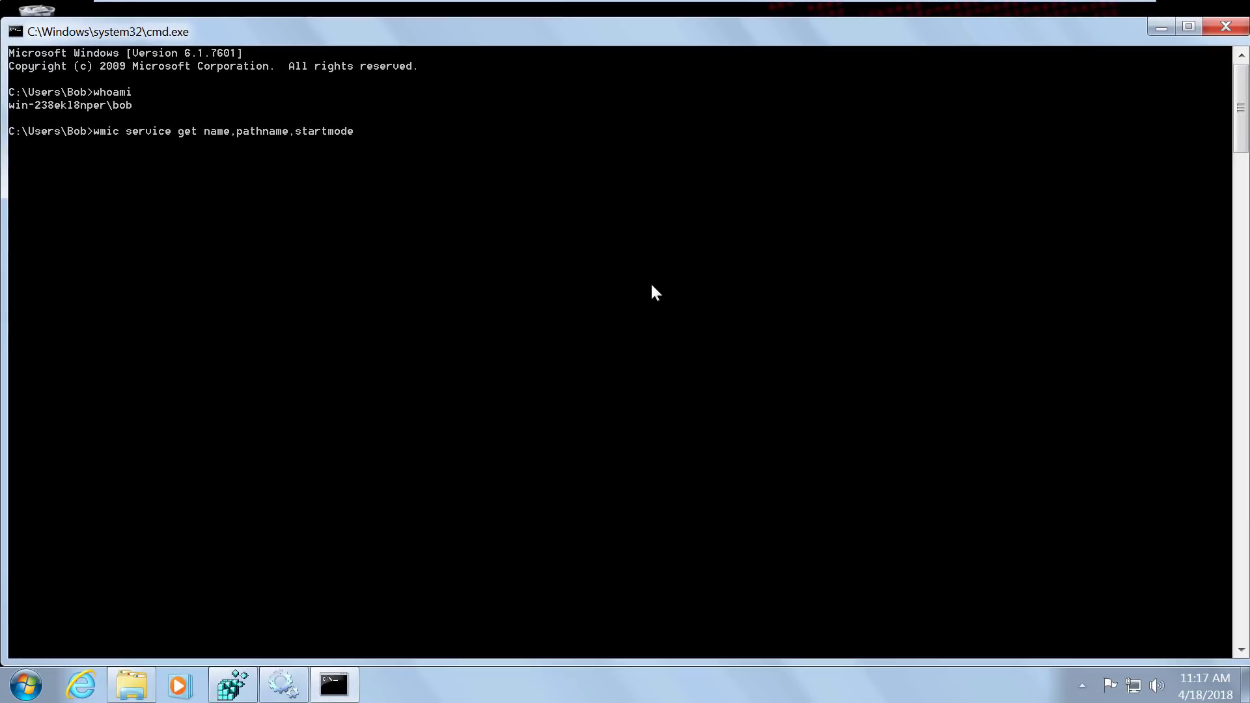
# Run wmic service get name,pathname,startmode to list every service
pyautogui.press('Return')
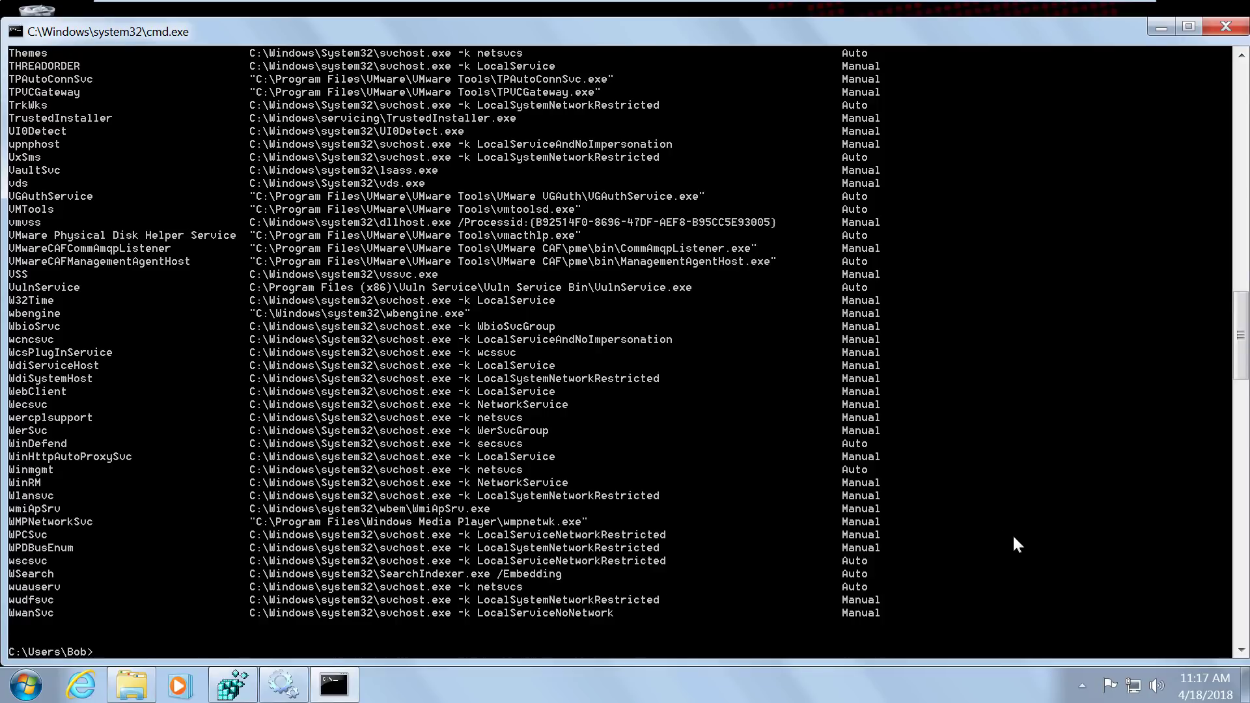
pyautogui.scroll(2, 1014, 544)
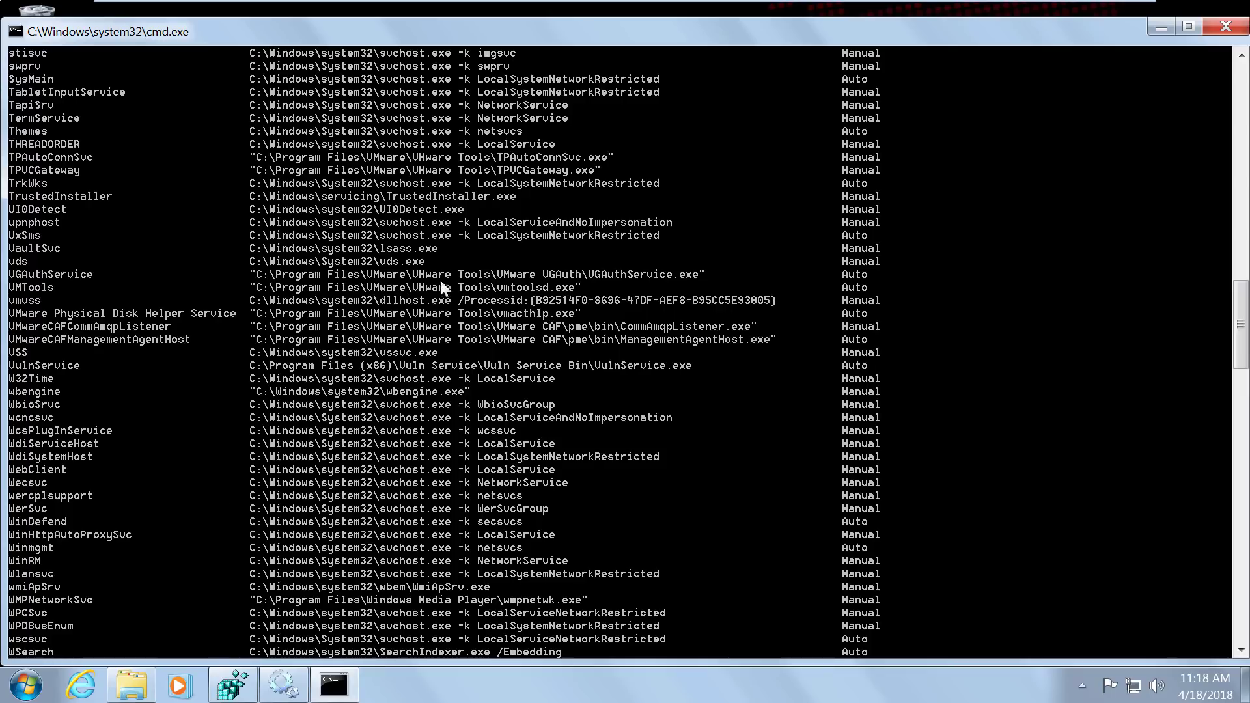
pyautogui.scroll(-1, 280, 458)
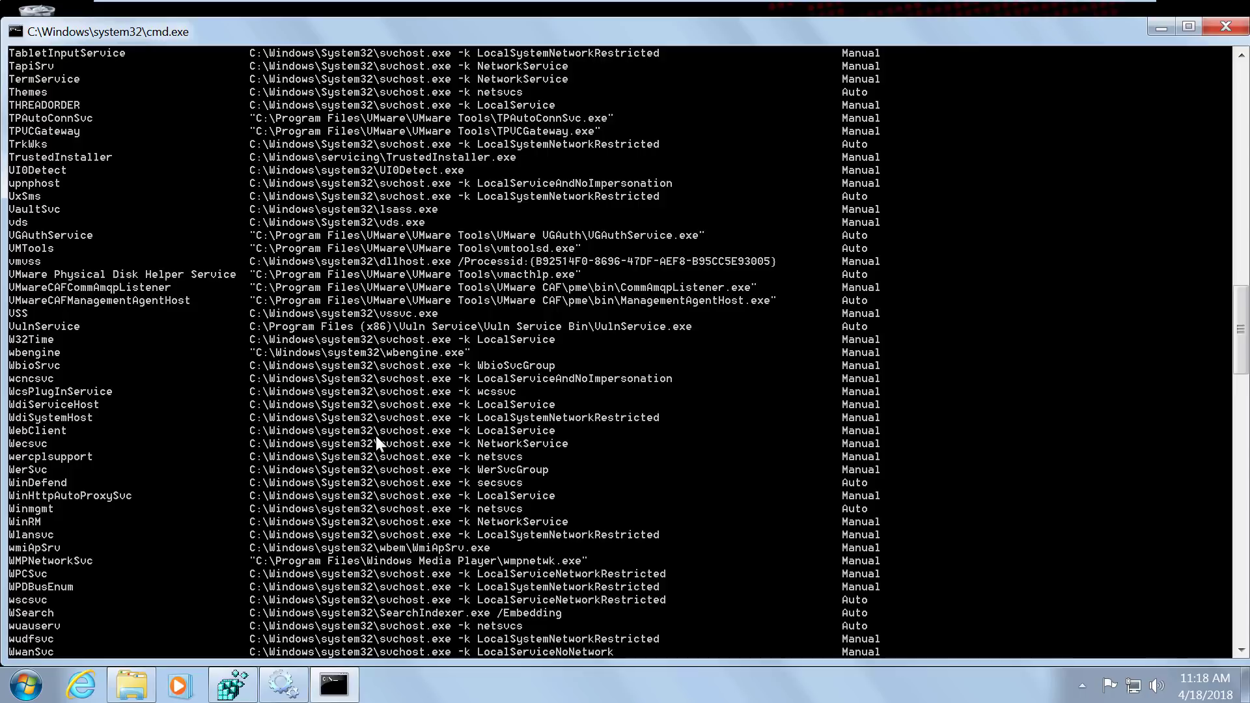
pyautogui.scroll(3, 376, 489)
pyautogui.scroll(8, 372, 492)
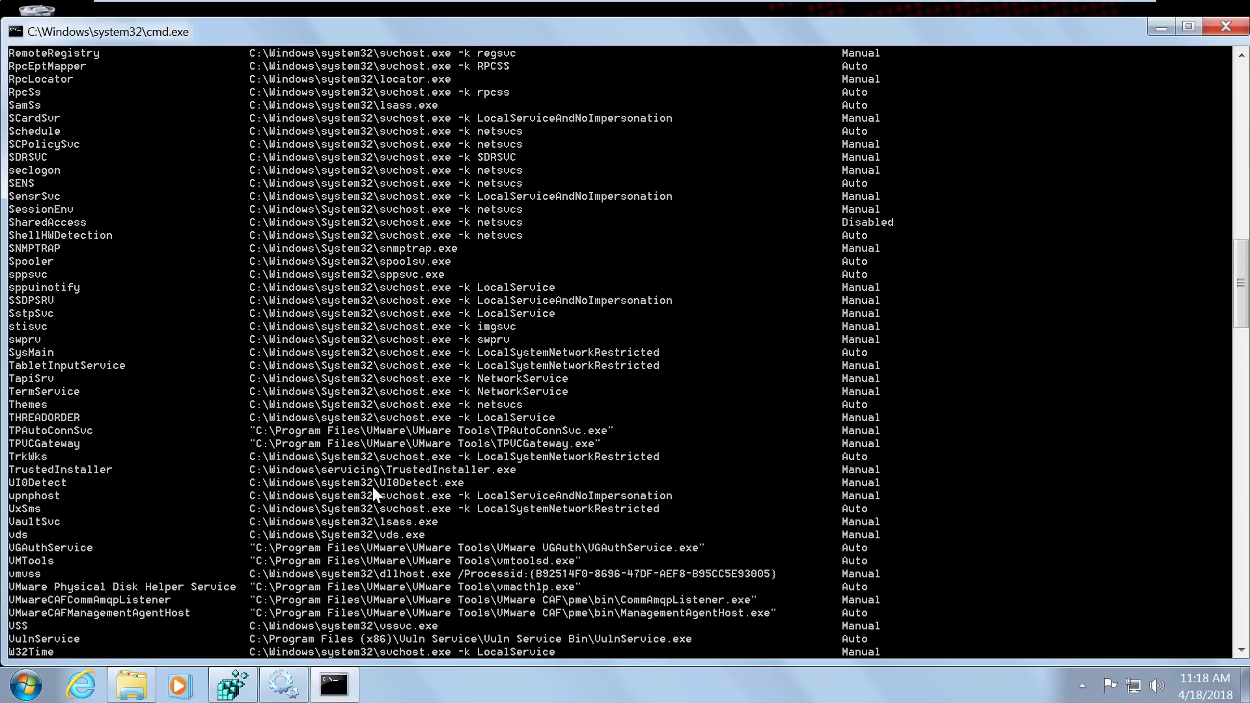
pyautogui.scroll(3, 372, 493)
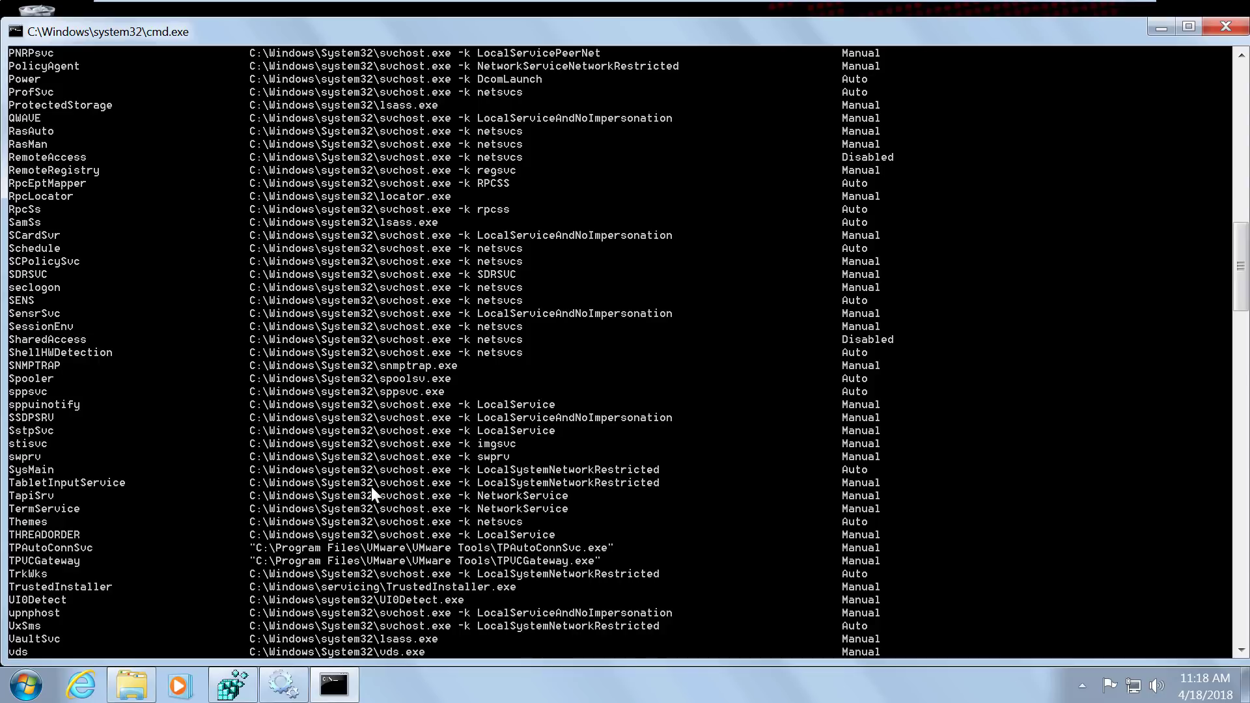
pyautogui.scroll(4, 372, 488)
pyautogui.scroll(5, 372, 488)
pyautogui.scroll(4, 372, 489)
pyautogui.scroll(2, 372, 488)
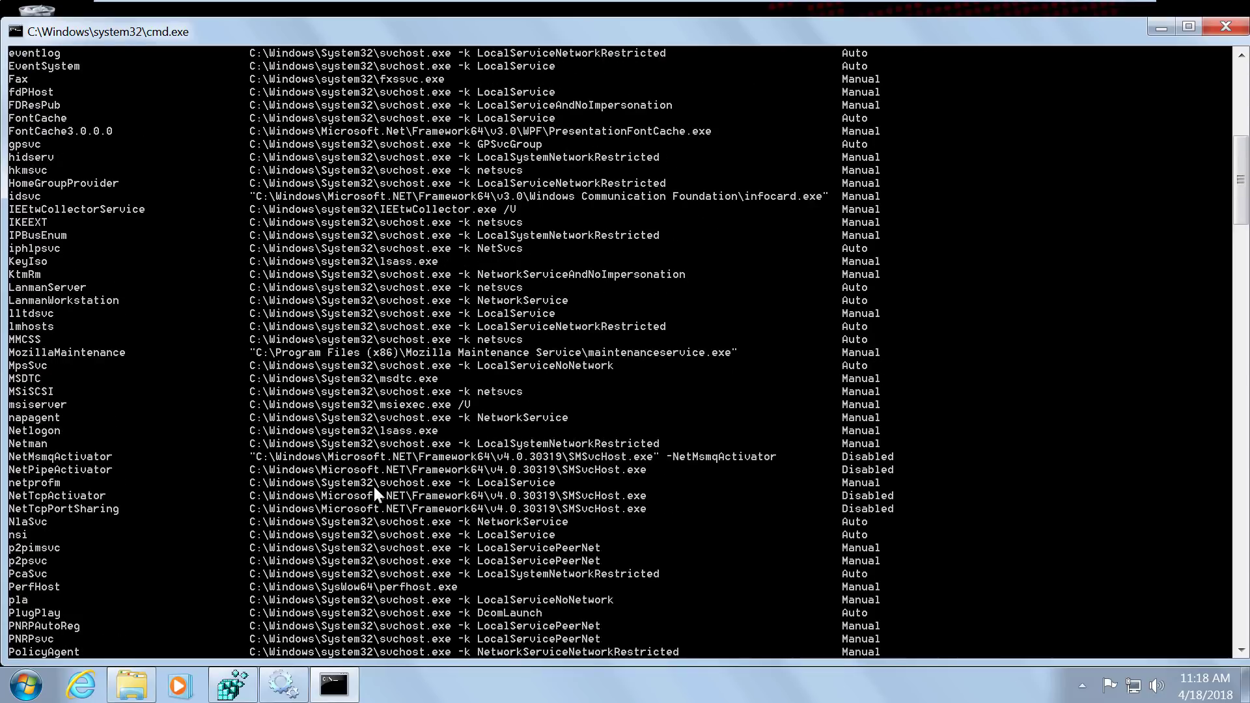
pyautogui.scroll(10, 372, 485)
pyautogui.scroll(4, 373, 487)
pyautogui.scroll(-6, 372, 484)
pyautogui.scroll(-9, 374, 484)
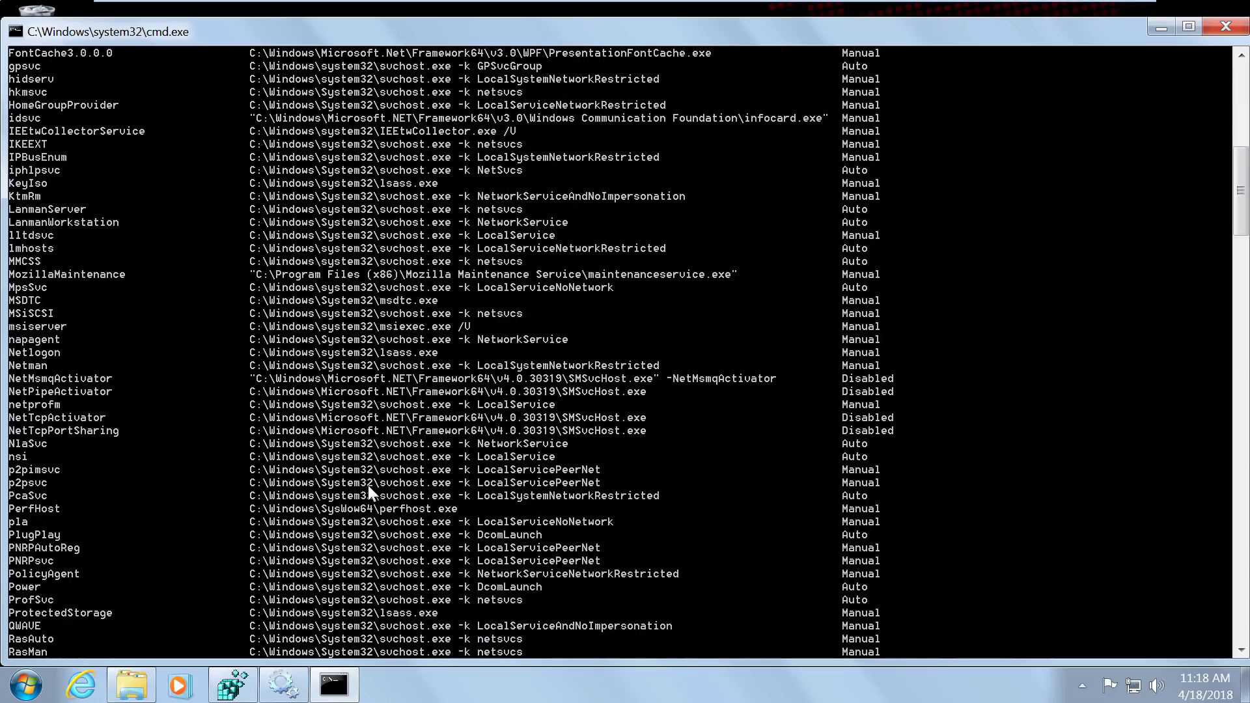
pyautogui.scroll(-4, 367, 485)
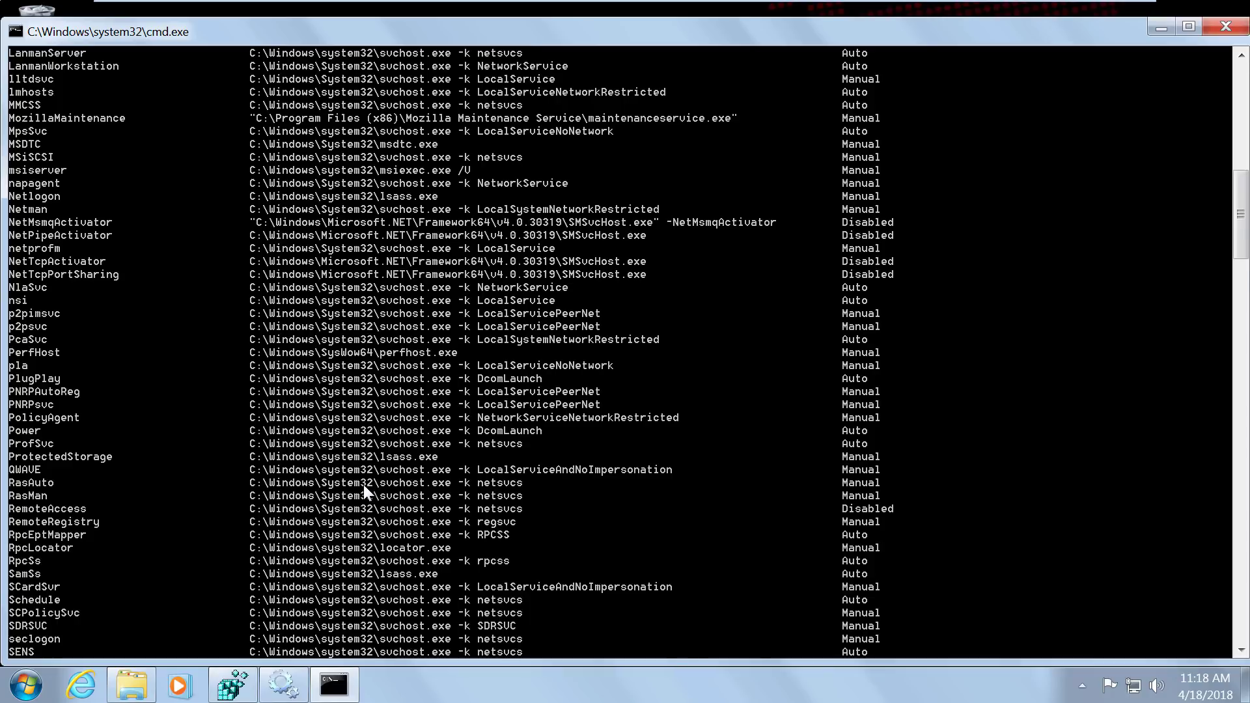
pyautogui.scroll(-6, 363, 484)
pyautogui.scroll(-5, 364, 479)
pyautogui.scroll(-6, 365, 479)
pyautogui.scroll(-8, 364, 480)
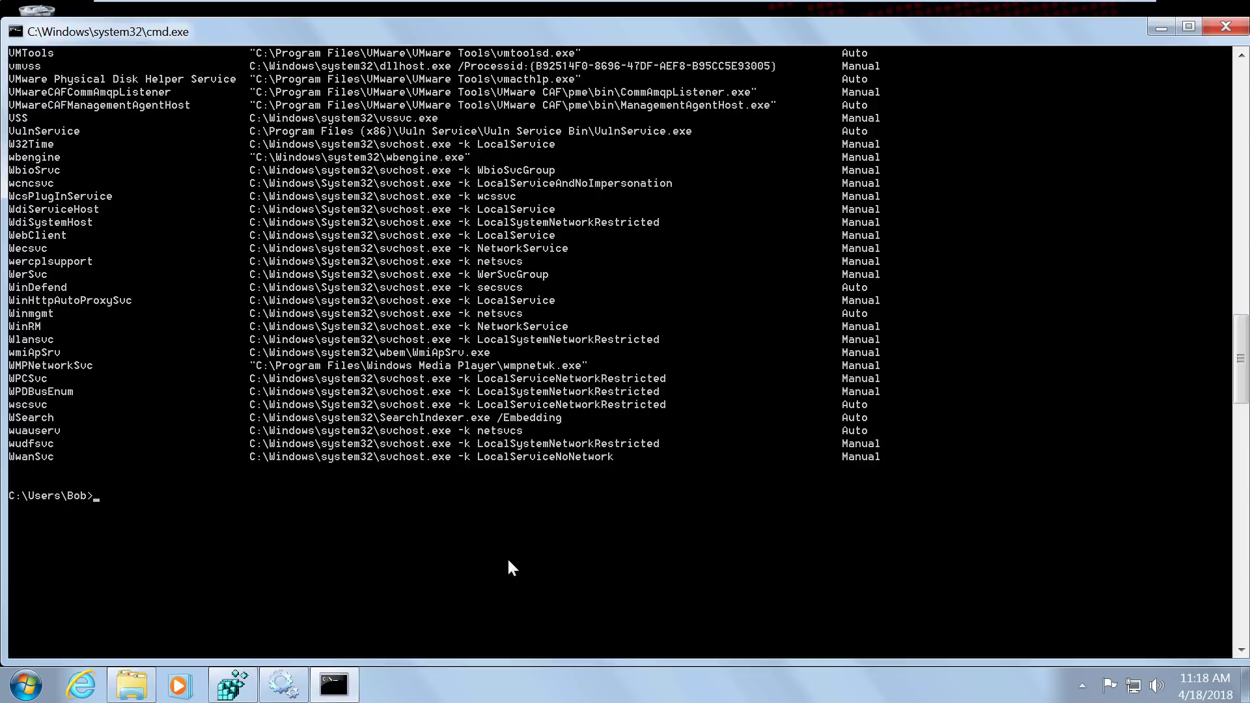
pyautogui.press('Up')
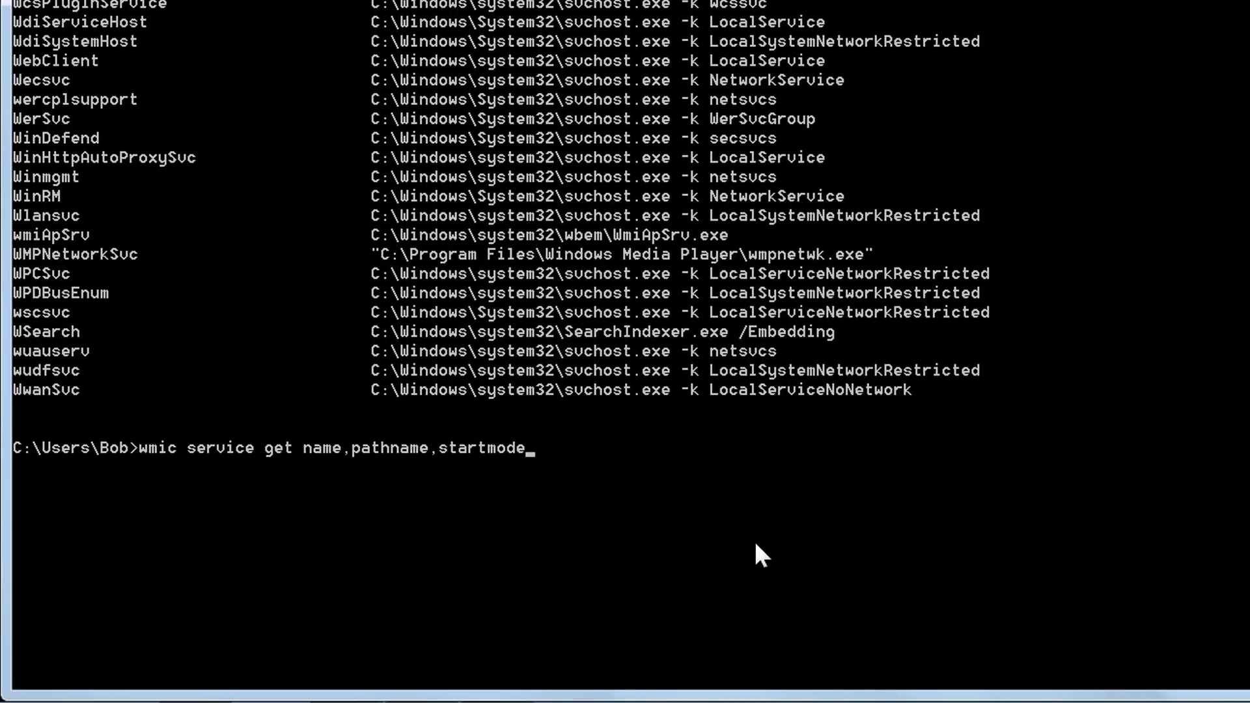
pyautogui.write(' |finds')
pyautogui.write('tr')
pyautogui.write(' /')
pyautogui.write('i')
pyautogui.write('/v')
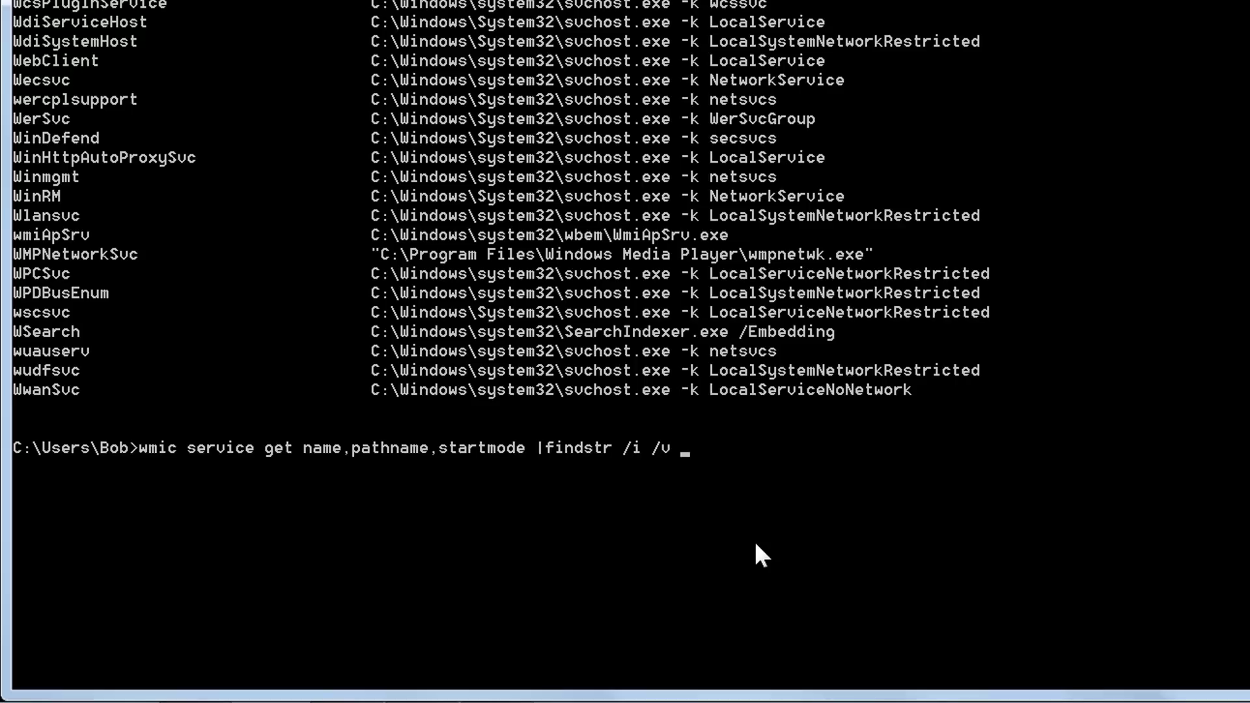
pyautogui.write(' "')
pyautogui.write('c:\\')
pyautogui.write('windows')
pyautogui.write('\\\\')
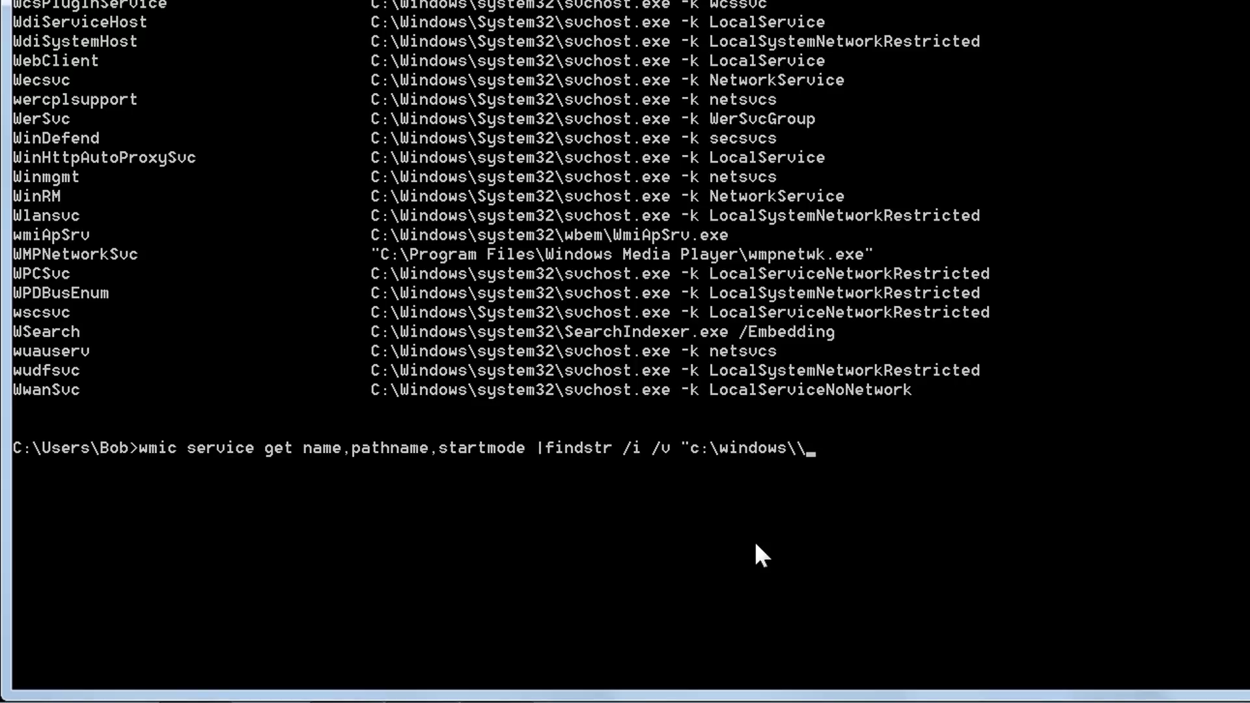
pyautogui.press('Up')
pyautogui.press('Down')
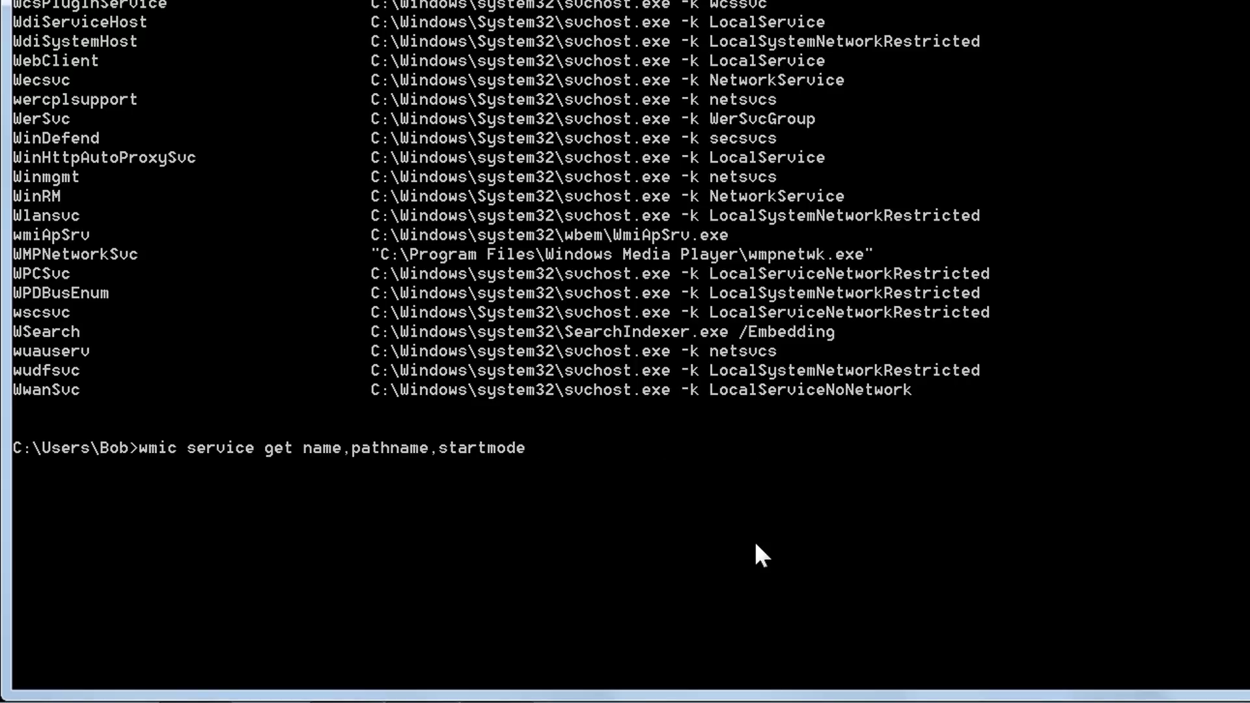
pyautogui.write(' |findst')
pyautogui.write('r /i')
pyautogui.write(' /v "c:')
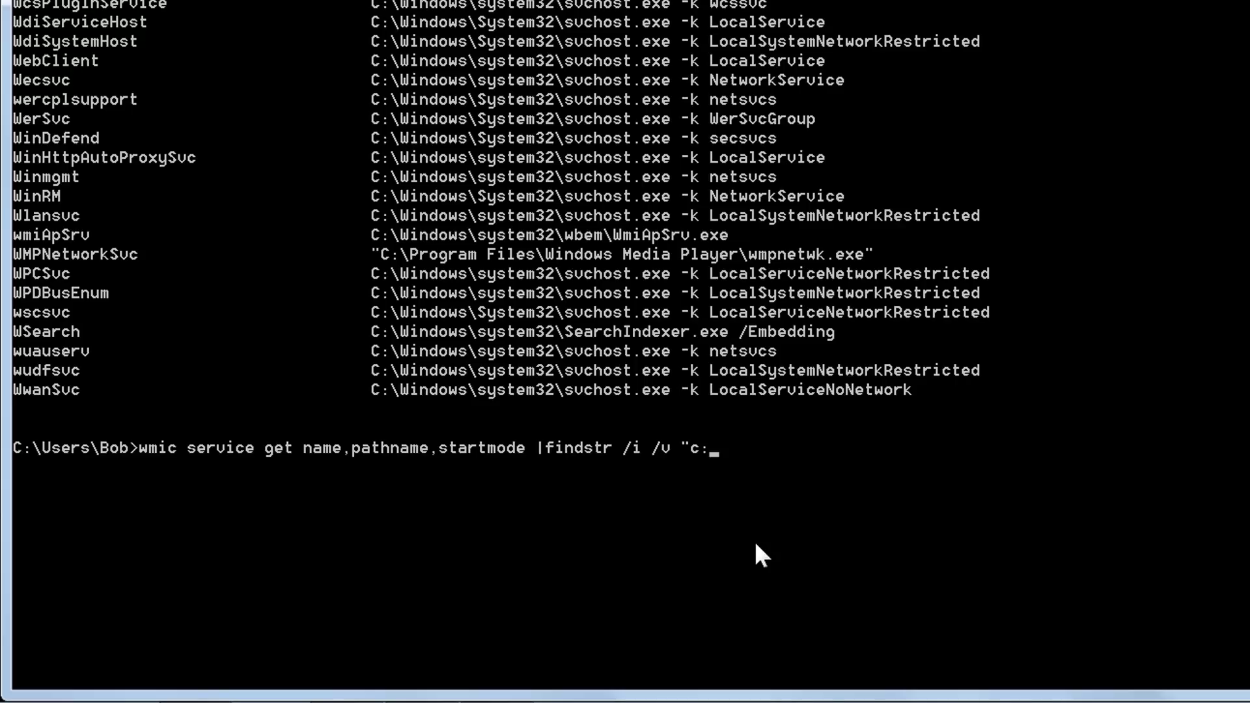
pyautogui.write('\\Window')
pyautogui.write('s\\\\"')
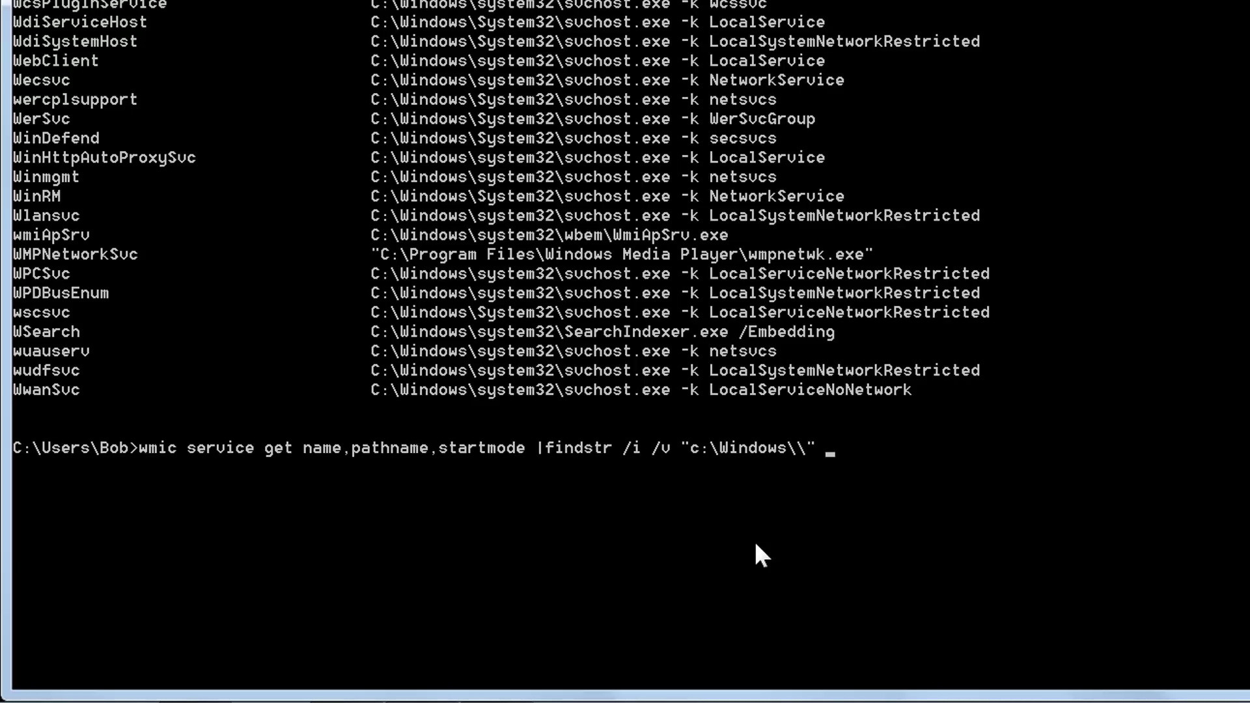
pyautogui.write('|')
pyautogui.write('findstr ')
pyautogui.write('/i')
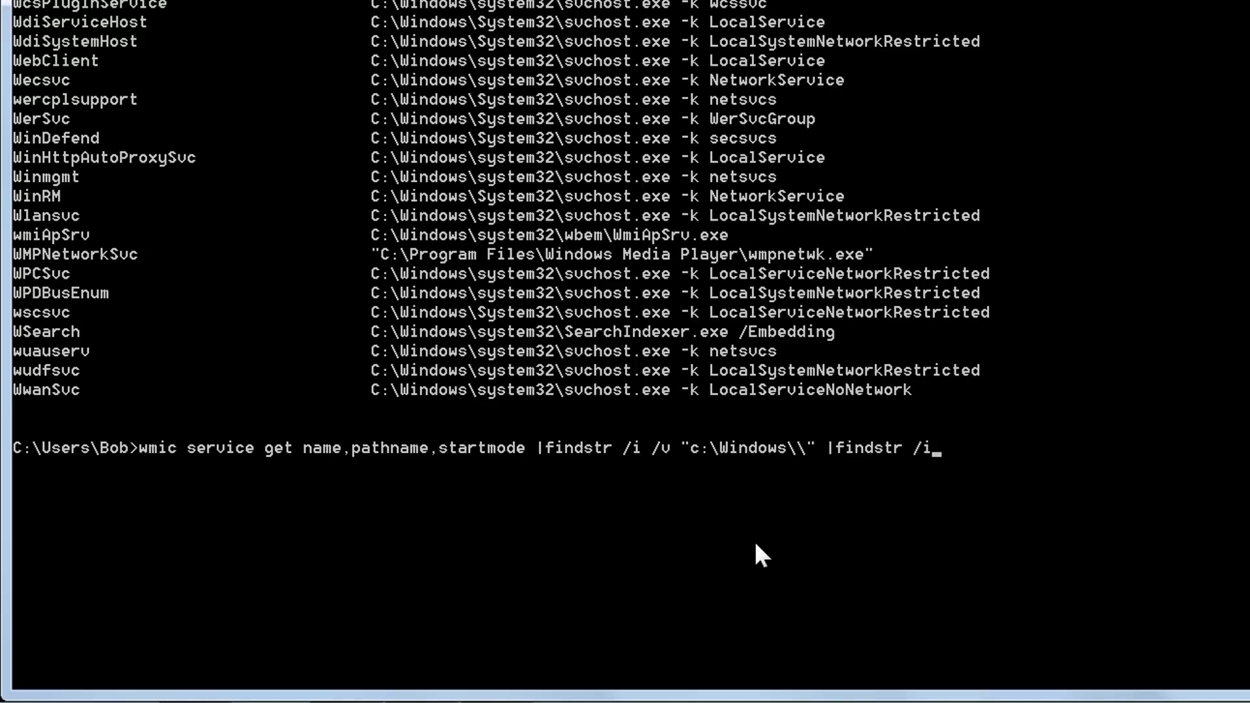
pyautogui.write(' /v')
# Run the wmic query piped through both findstr filters, leaving only VulnService
pyautogui.press('Return')
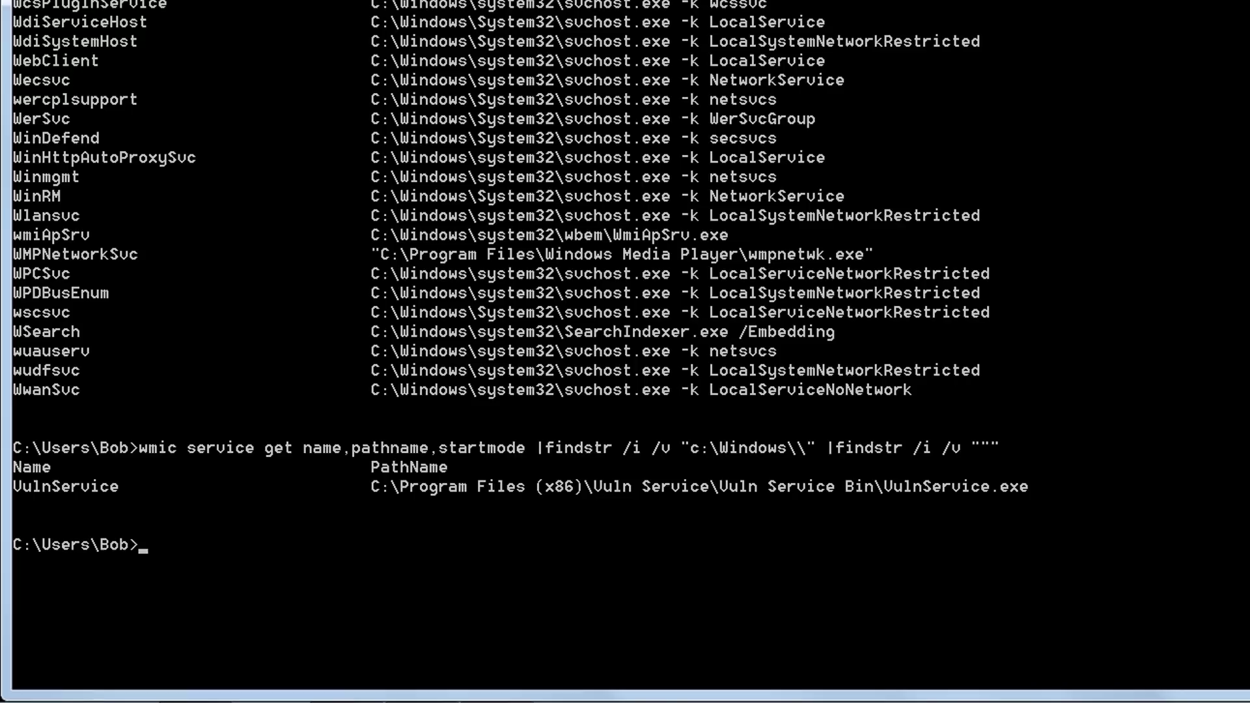